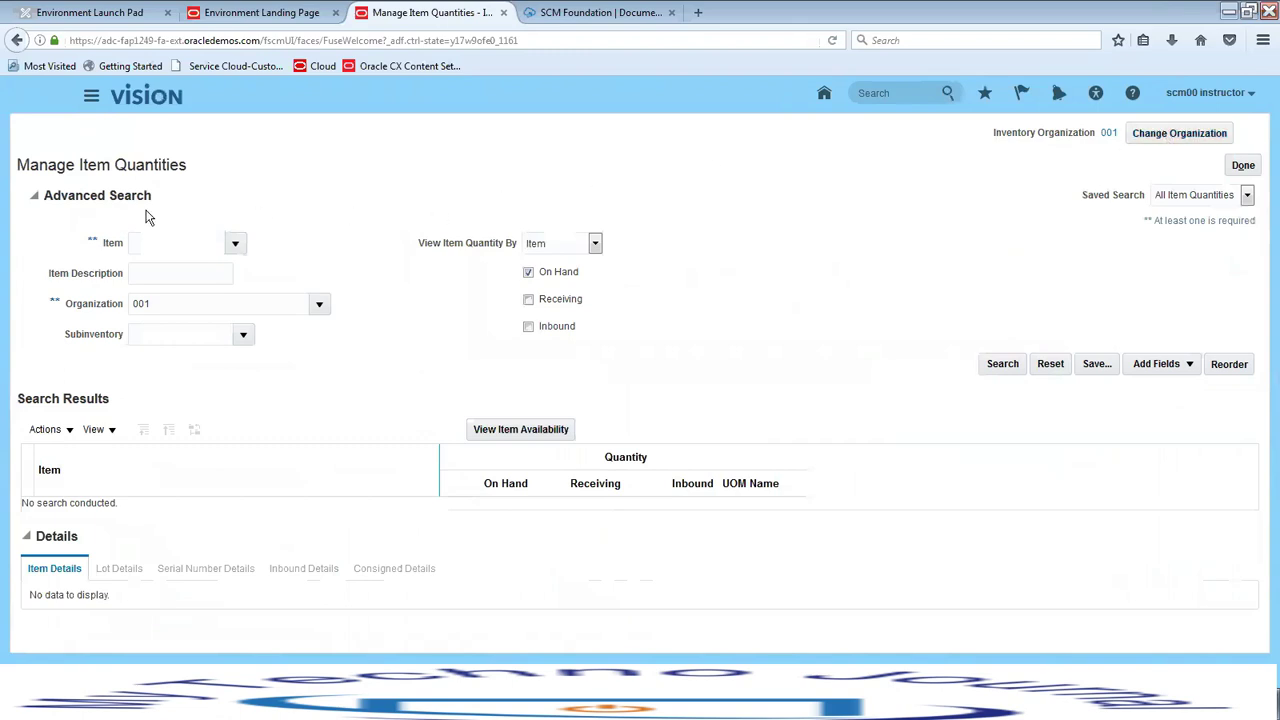
Step: Search item quantities for item AS65001
click(180, 241)
text(AS)
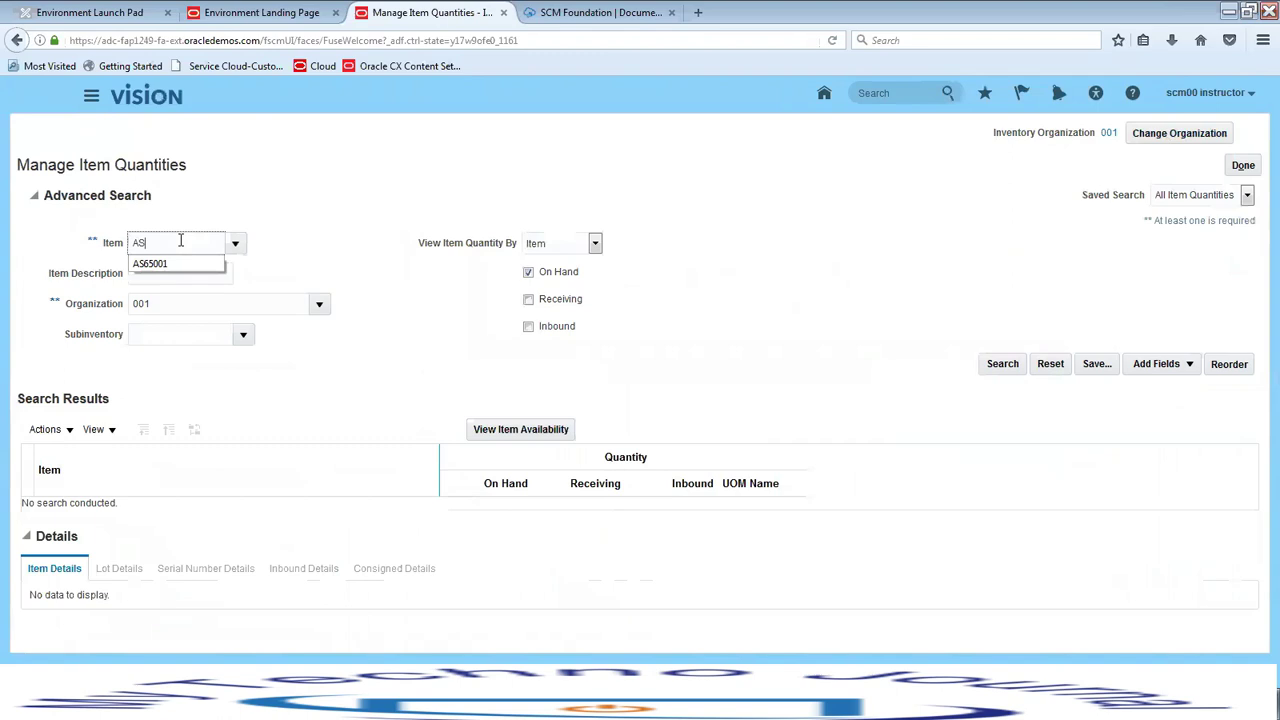
click(177, 264)
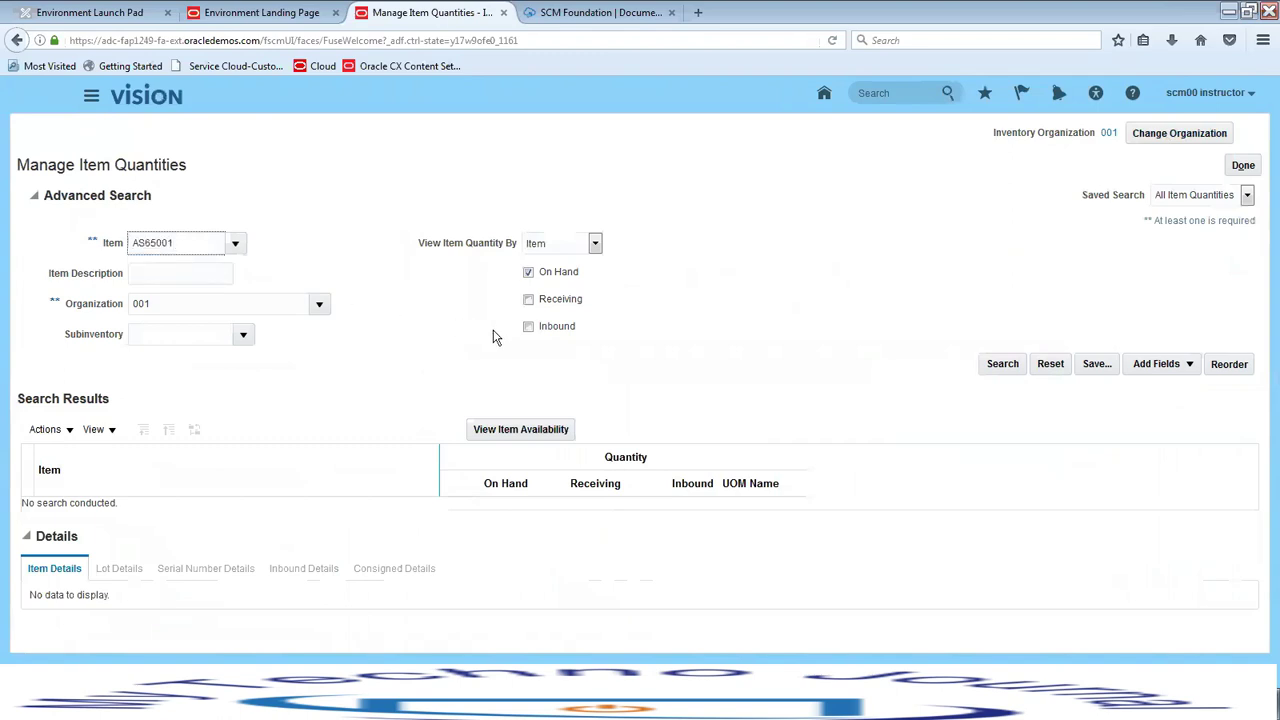
click(995, 365)
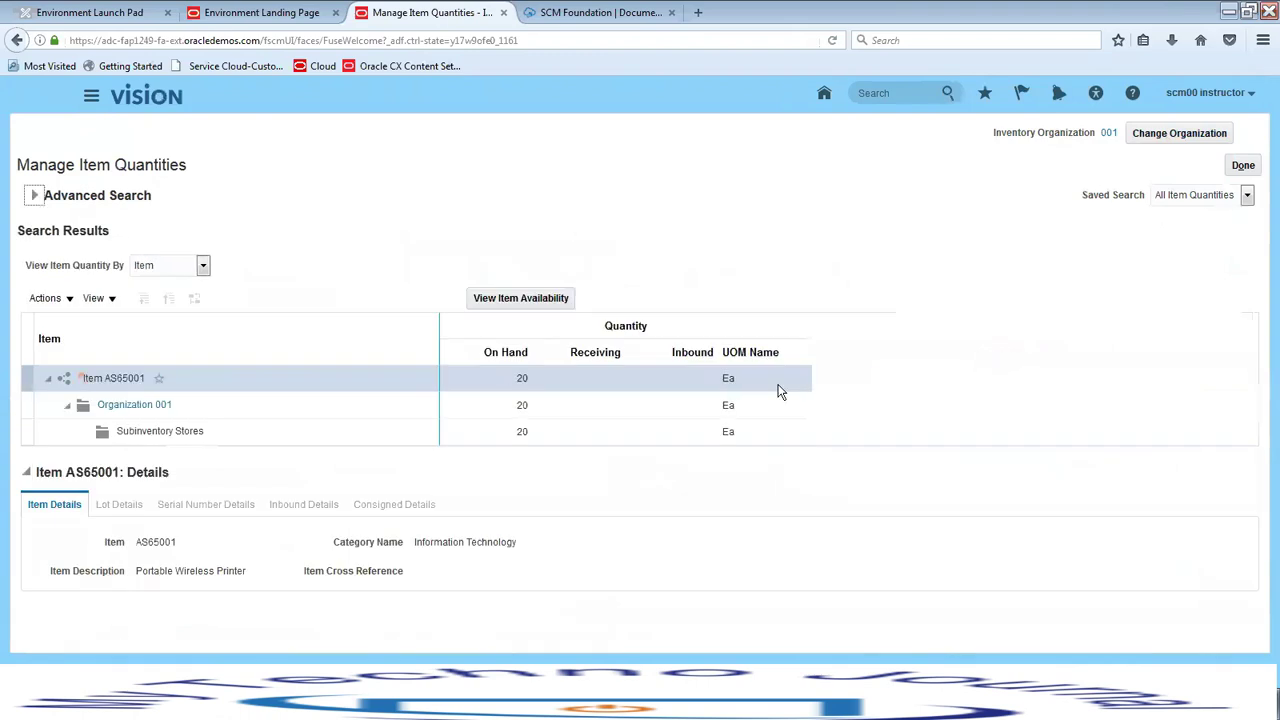
Step: Expand AS65001 and organization 001 down to subinventory Stores, showing 20 Ea on hand
click(46, 378)
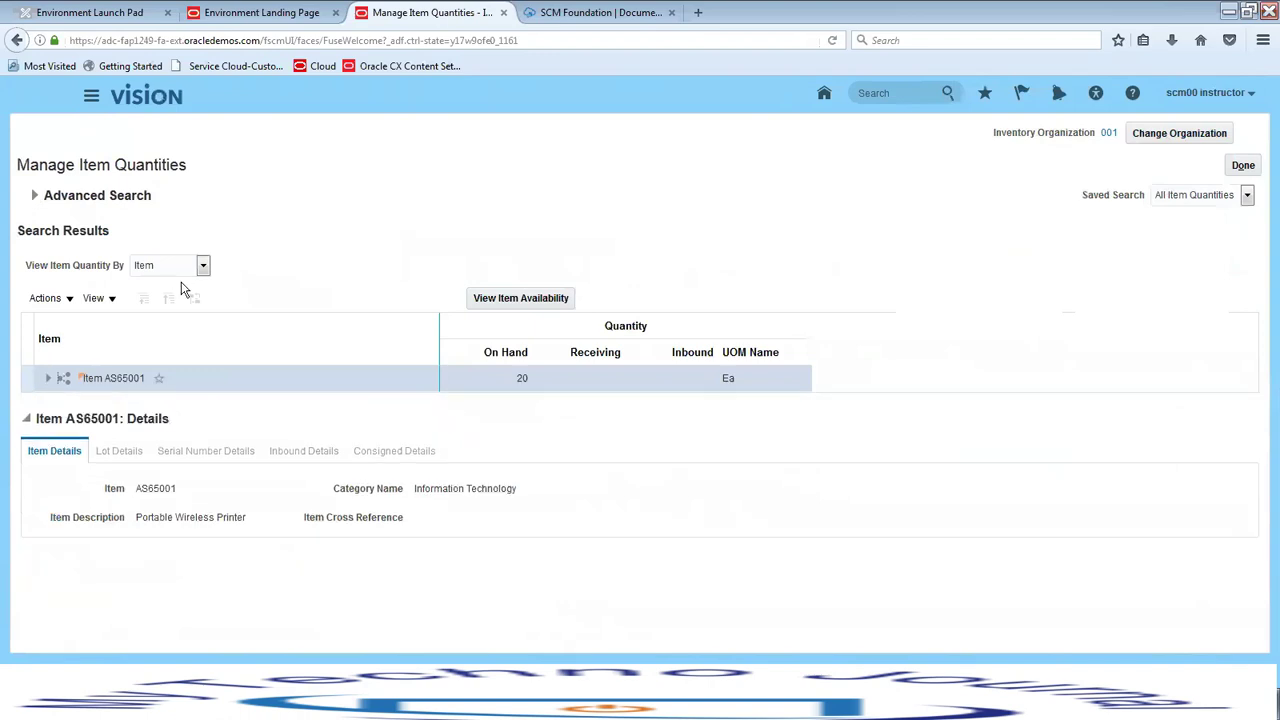
click(50, 384)
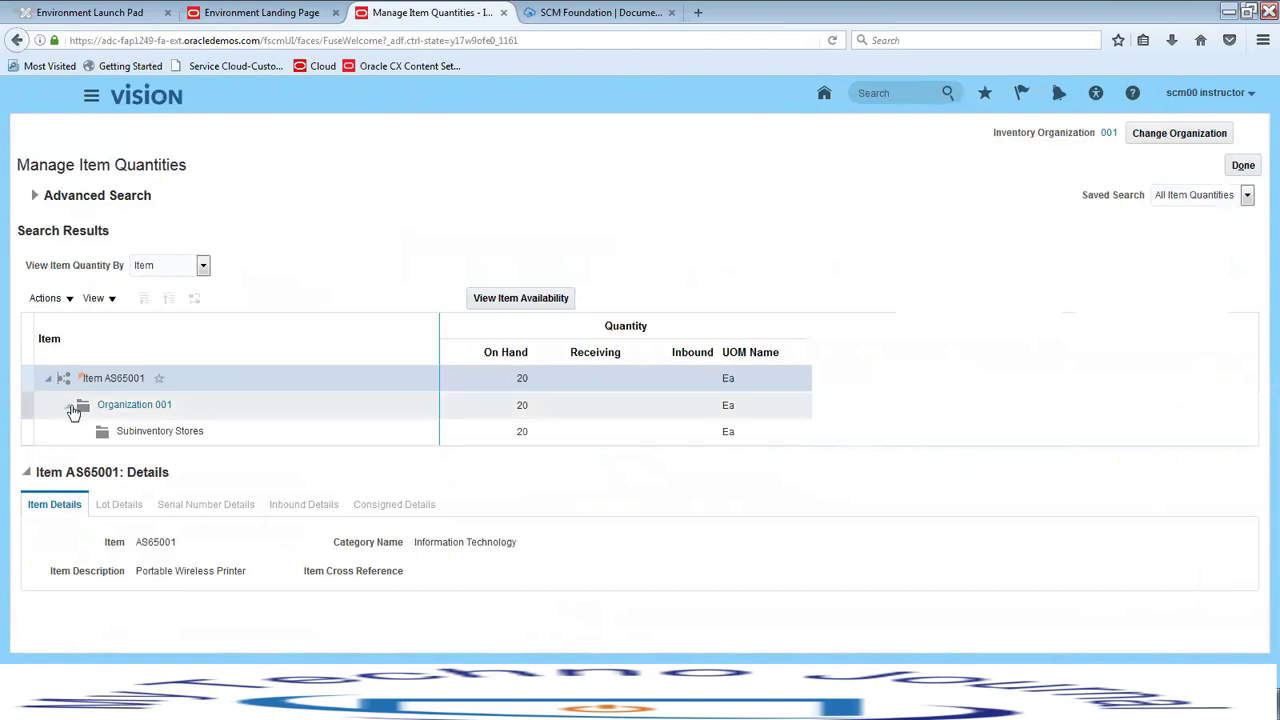
click(70, 408)
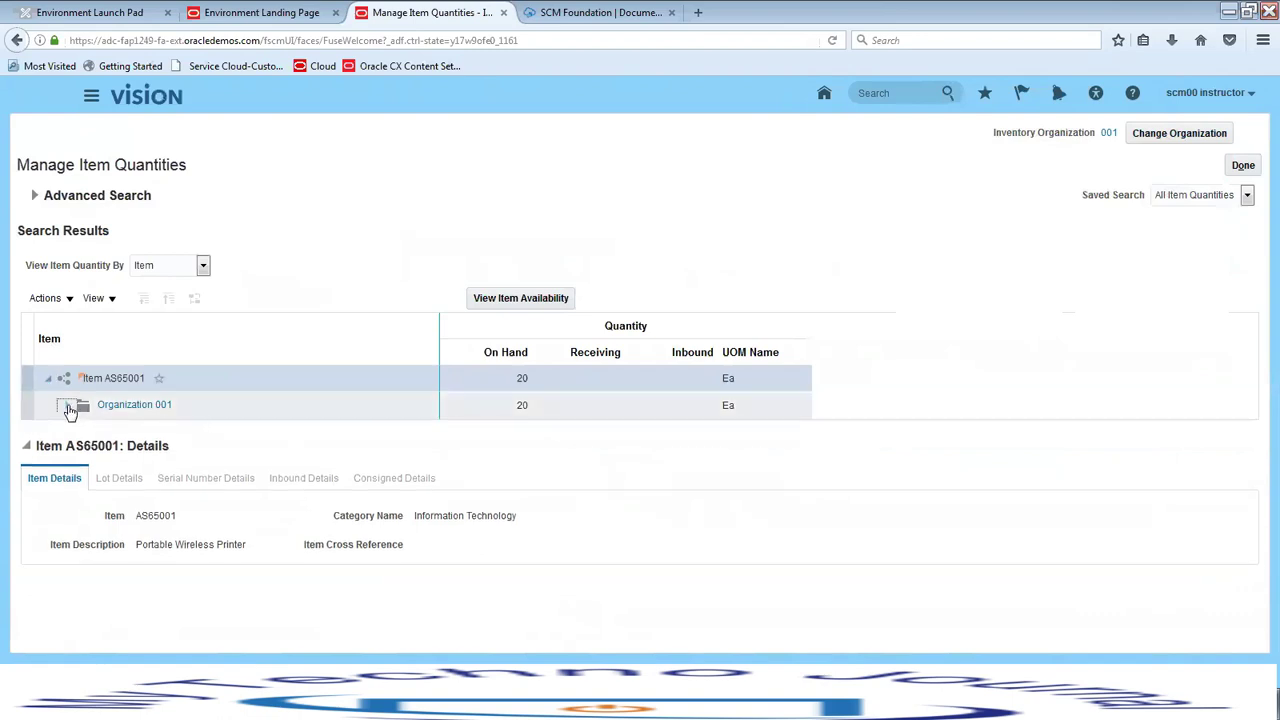
click(68, 407)
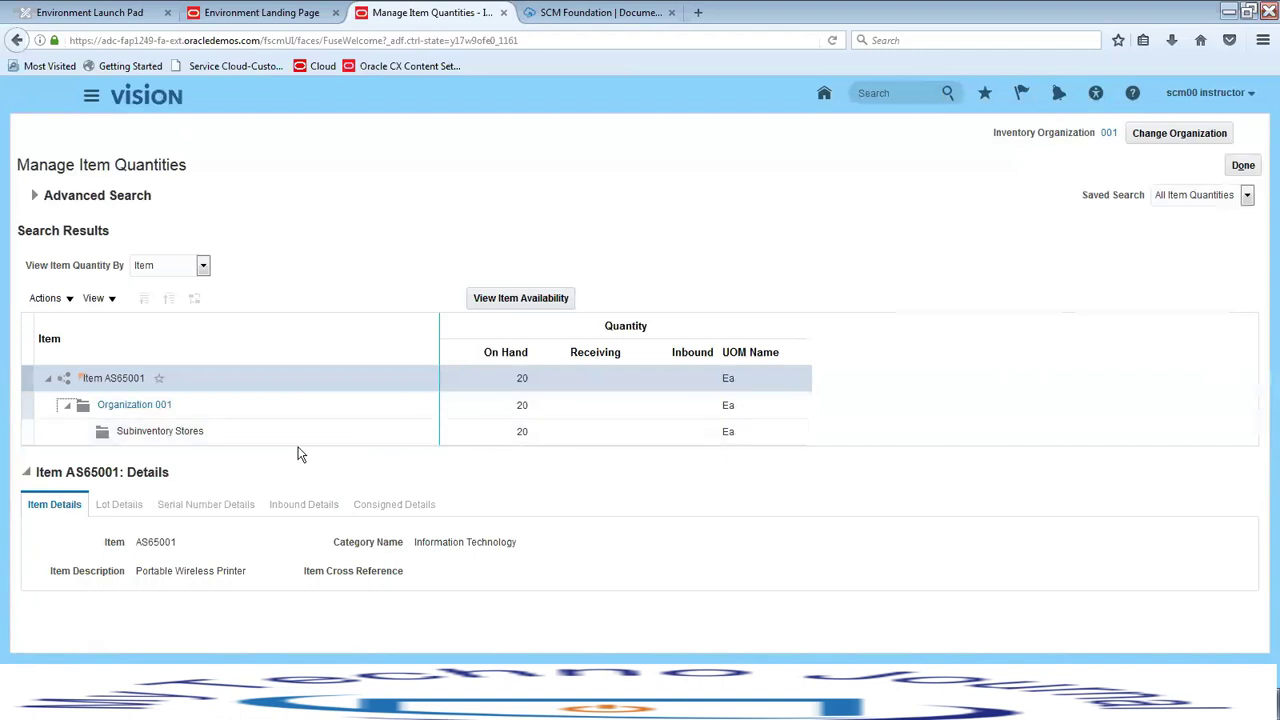
click(258, 433)
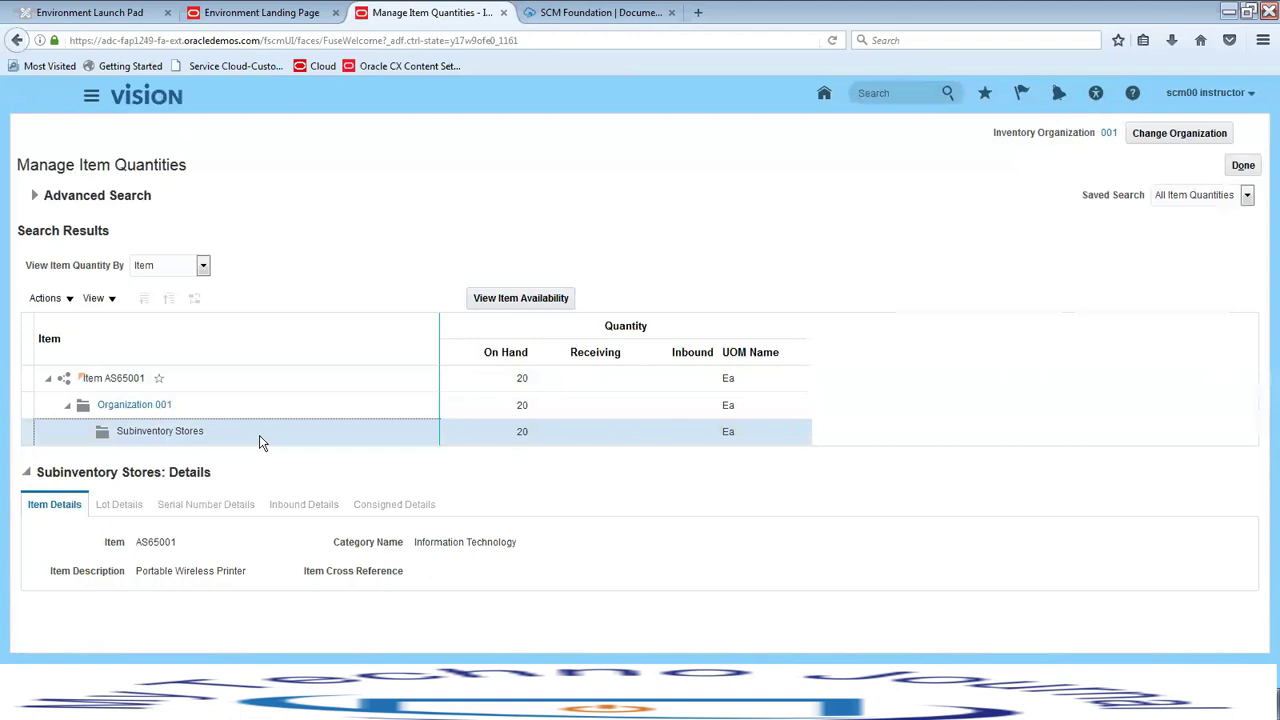
Step: View AS65001's availability in Stores (18 of 20 available), then close the item quantities page
click(516, 300)
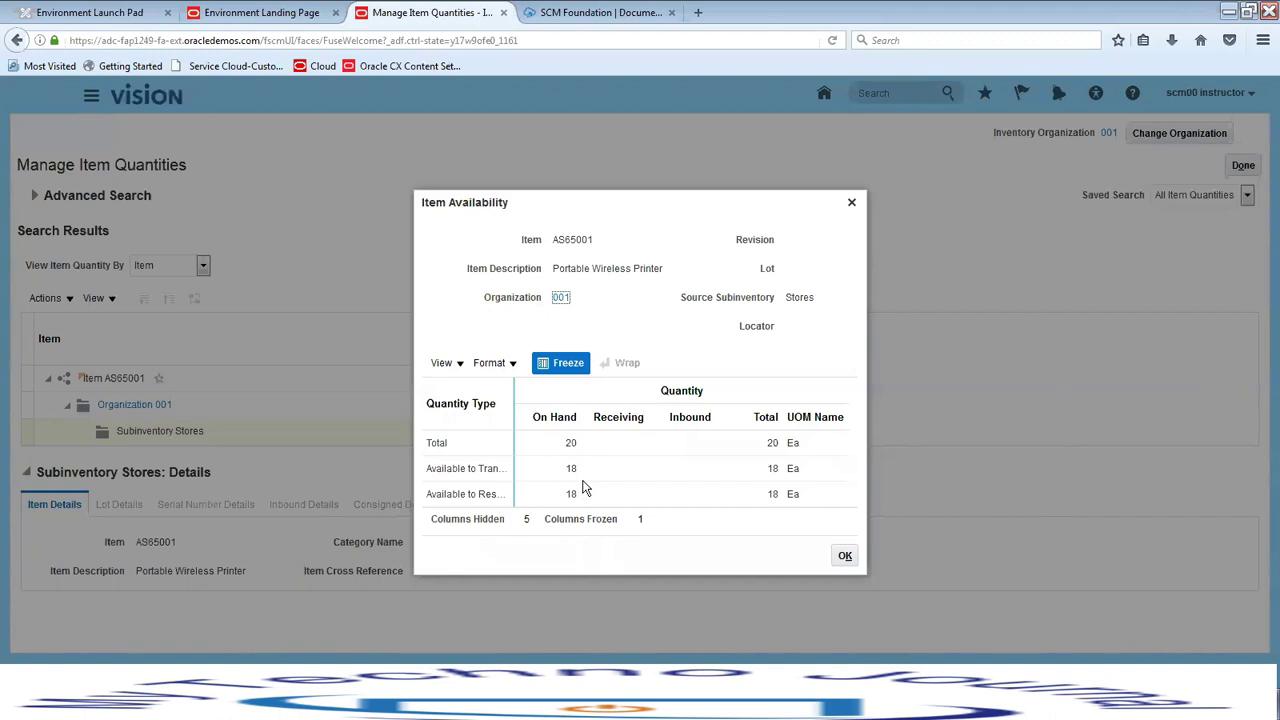
click(843, 557)
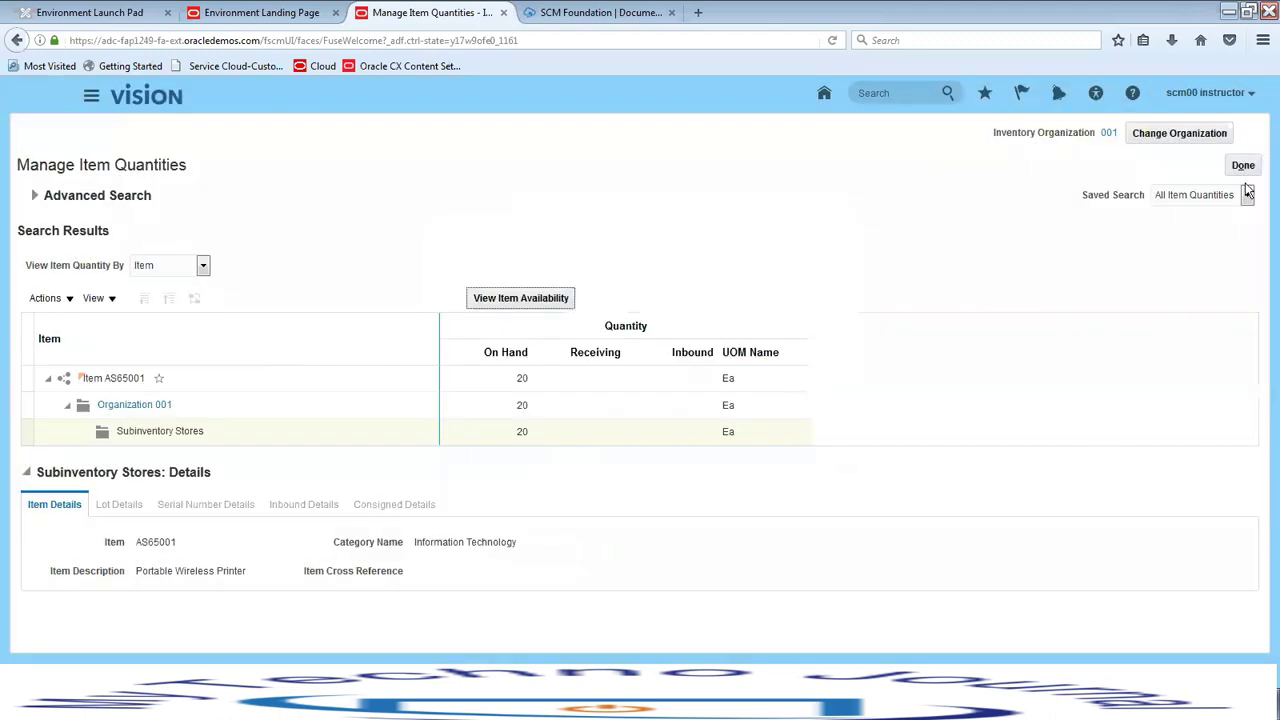
click(1243, 165)
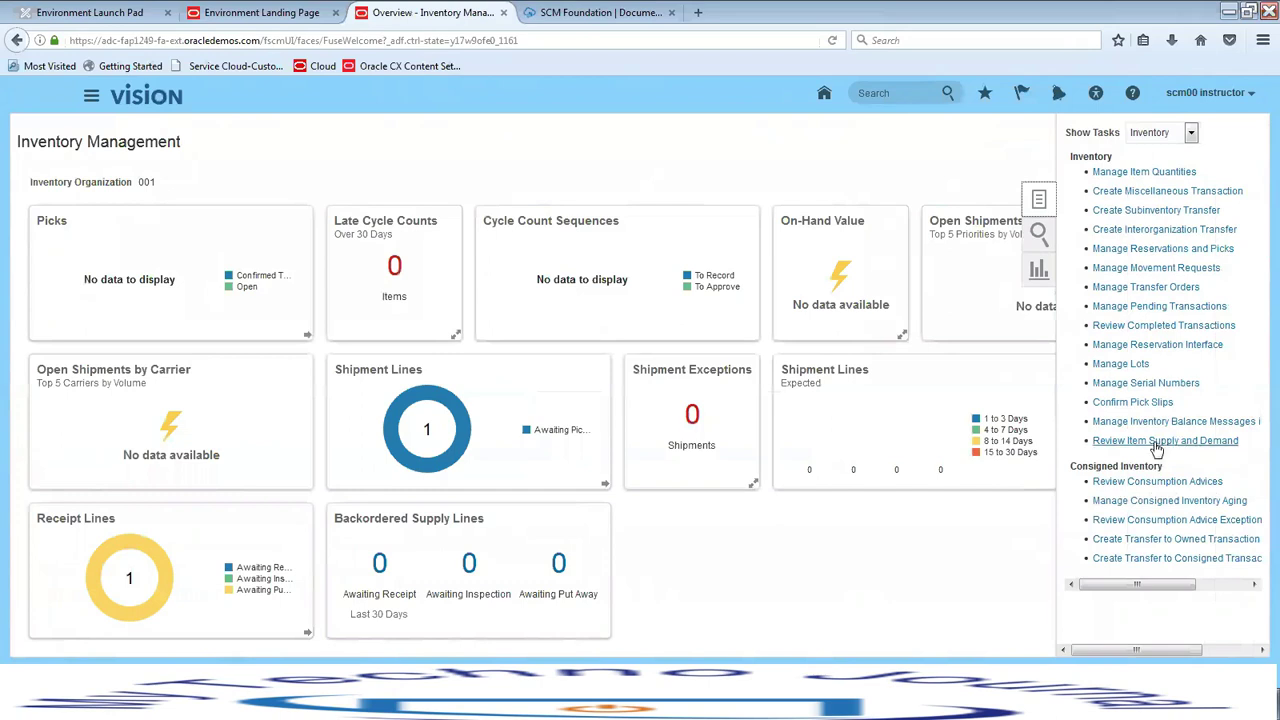
Step: Search supply and demand for AS65001, review its two 1-unit reservations, and close the review
click(1156, 442)
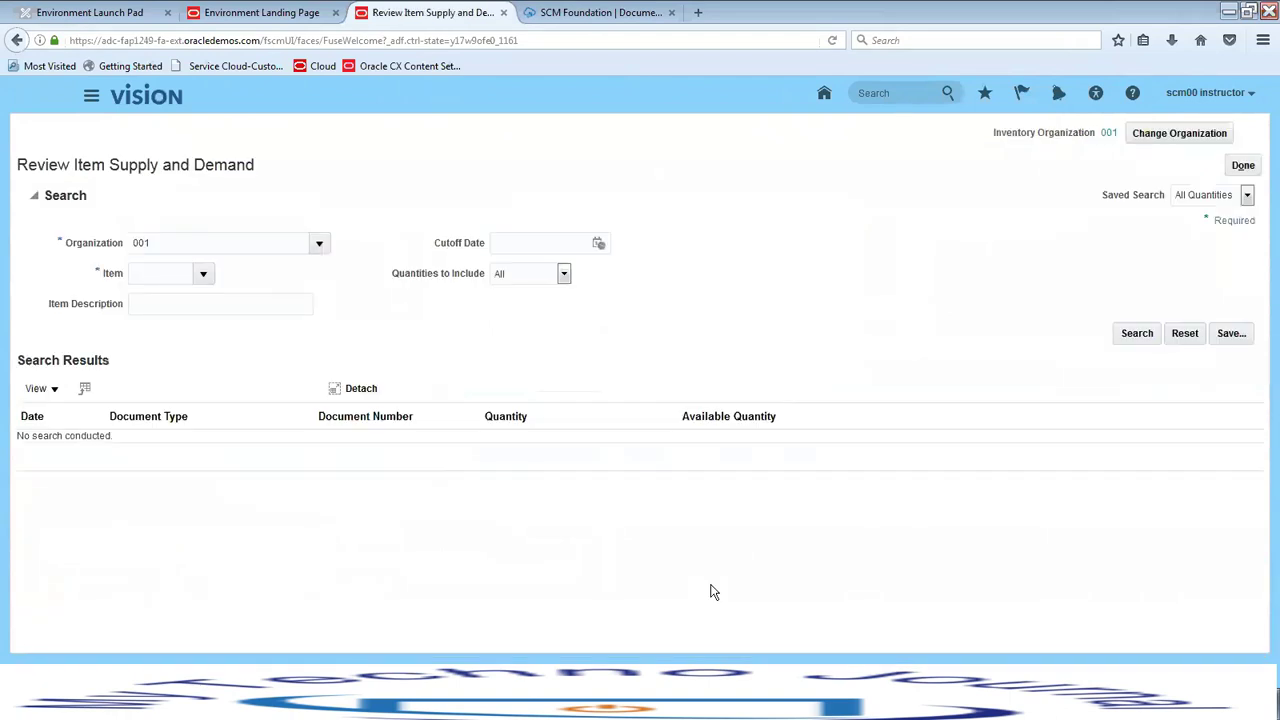
click(174, 272)
text(AS)
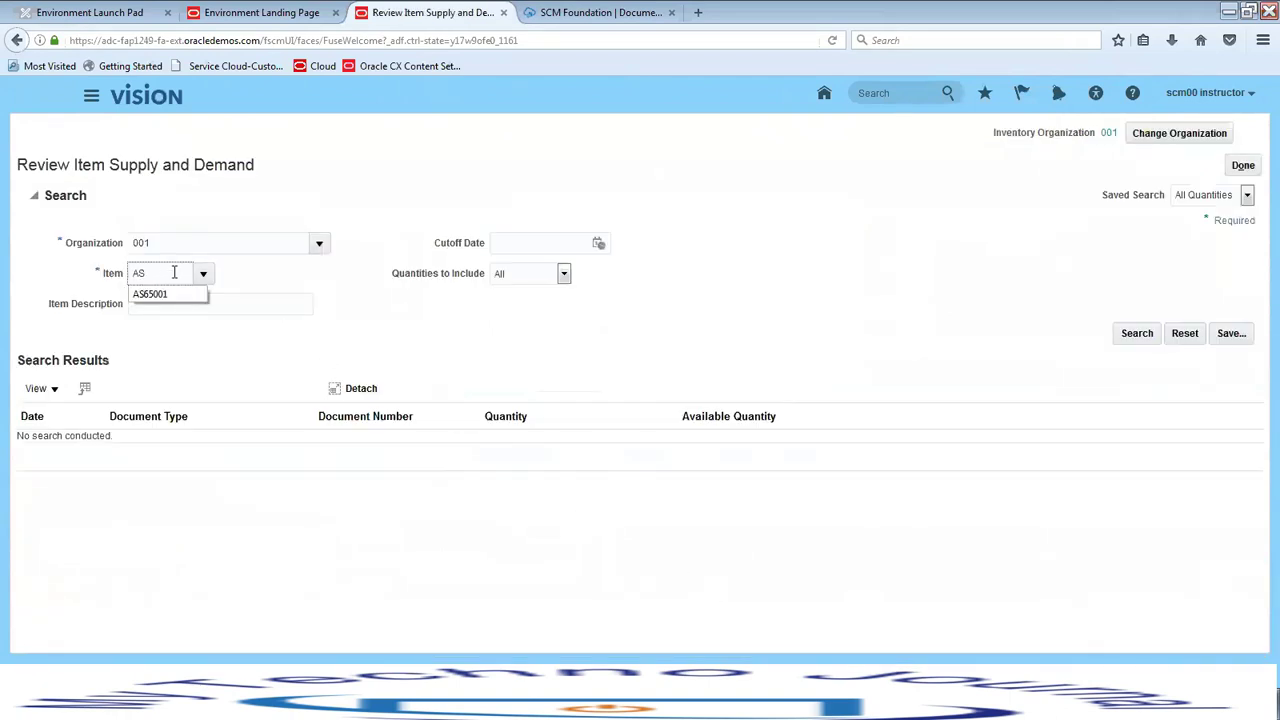
click(166, 294)
click(1140, 336)
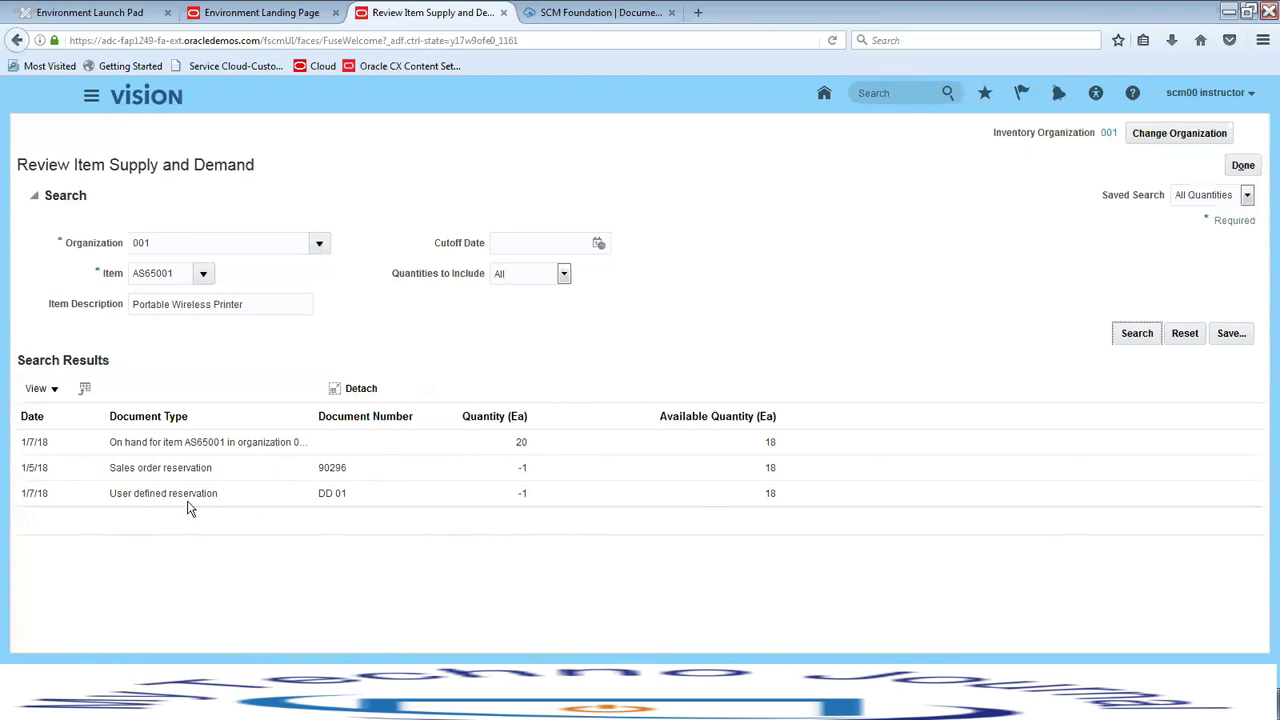
click(355, 499)
click(1250, 167)
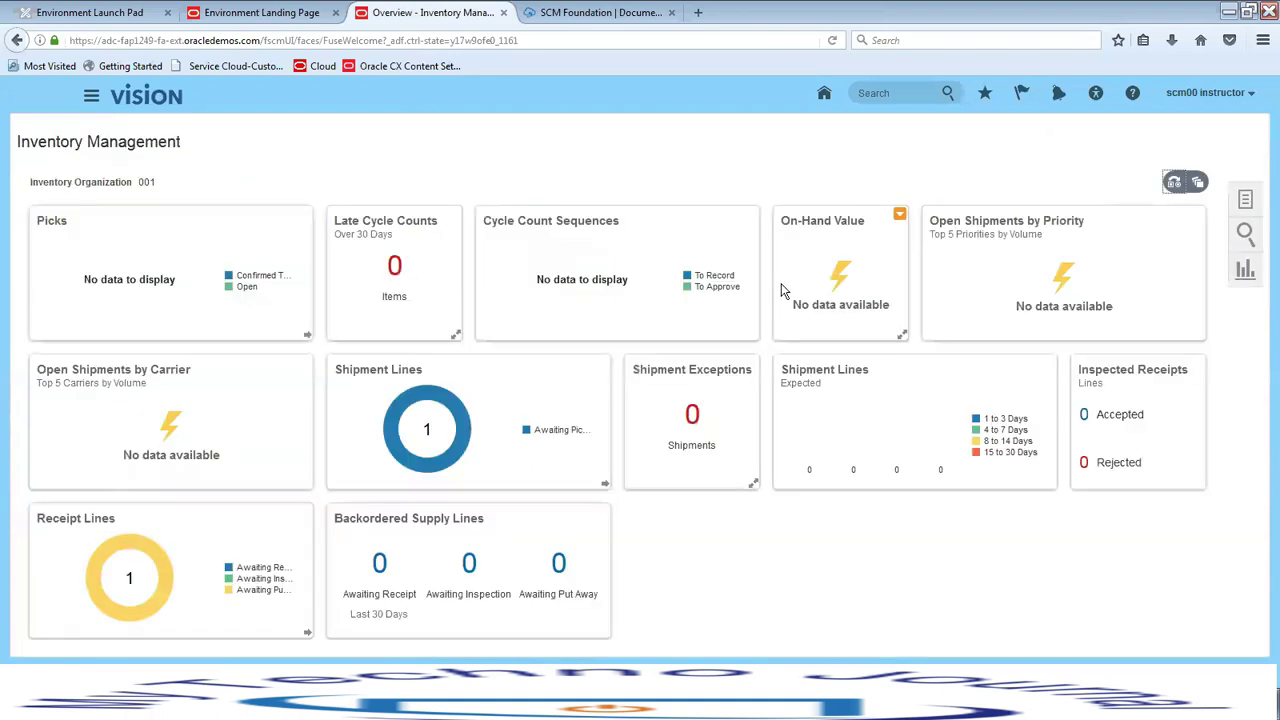
Step: Go to Manage Reservations and Picks from the Tasks panel
click(1245, 199)
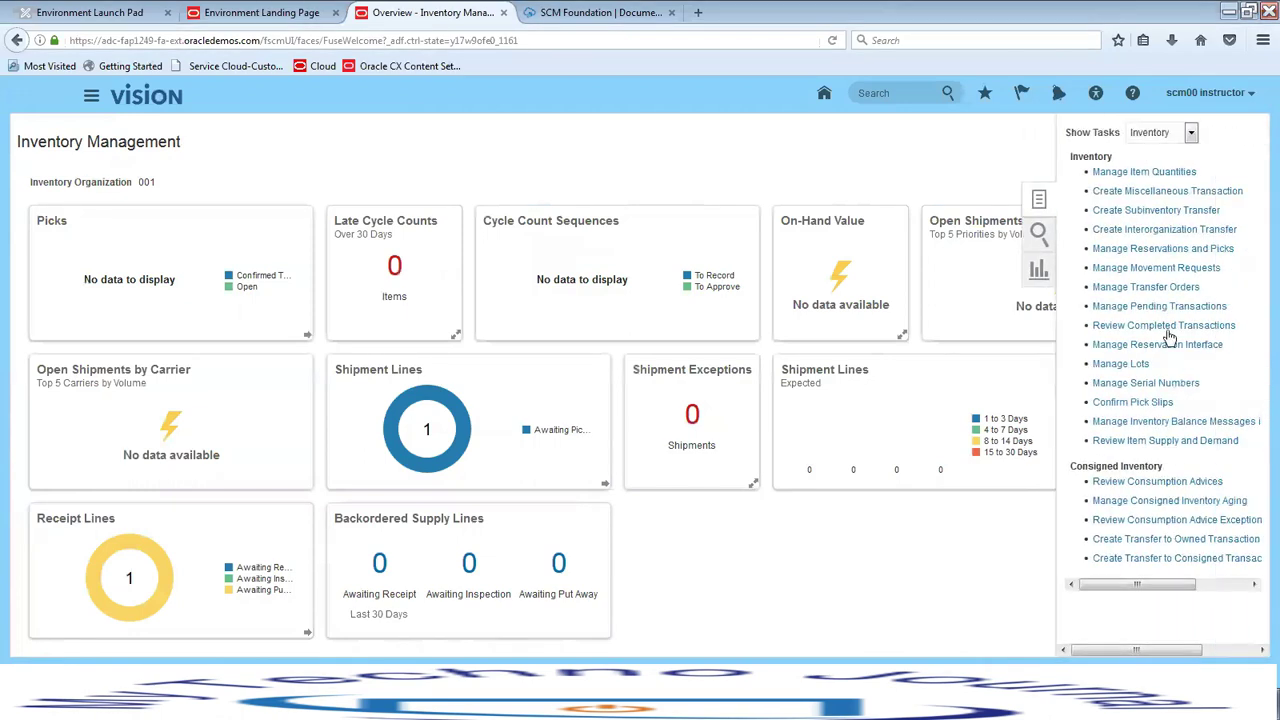
click(1155, 250)
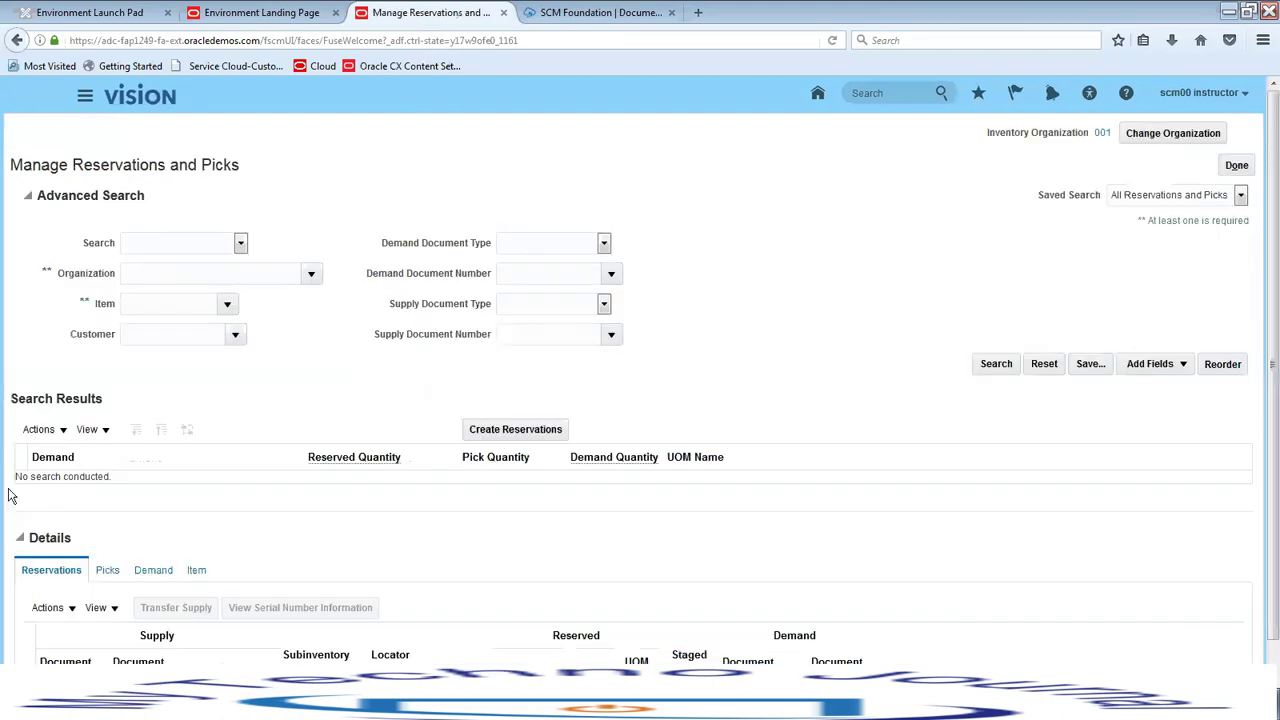
click(58, 432)
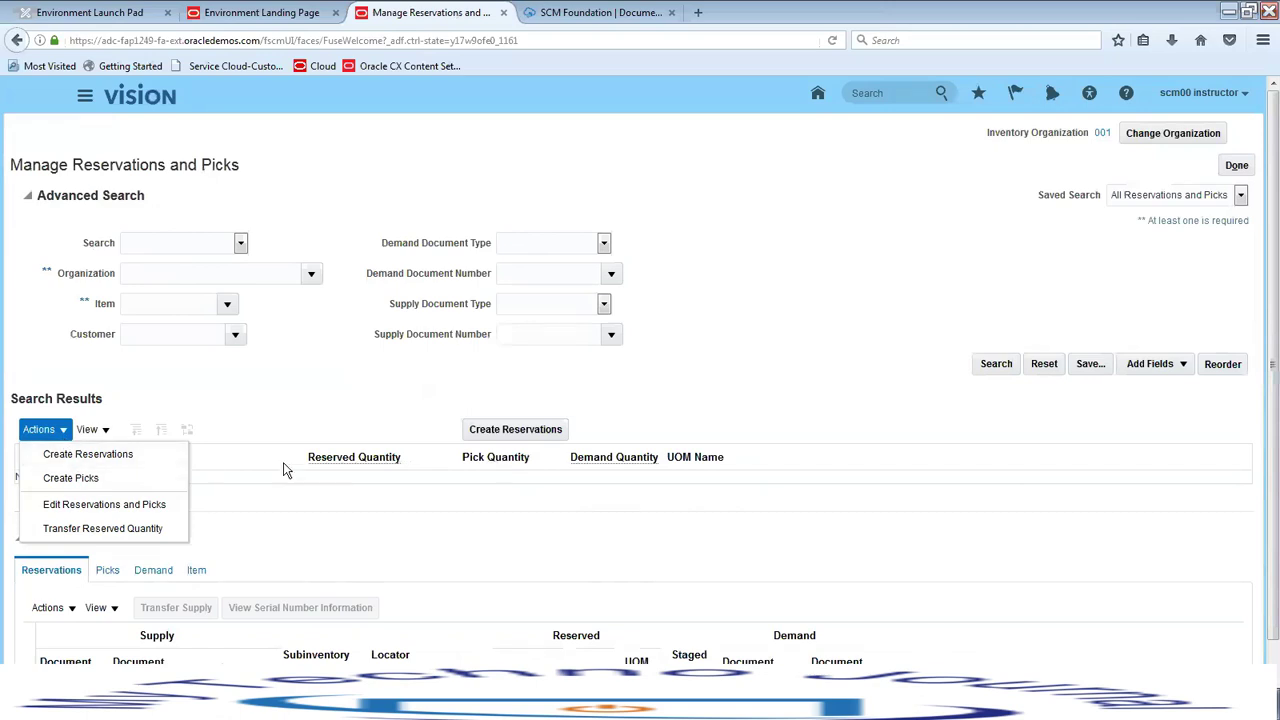
click(644, 397)
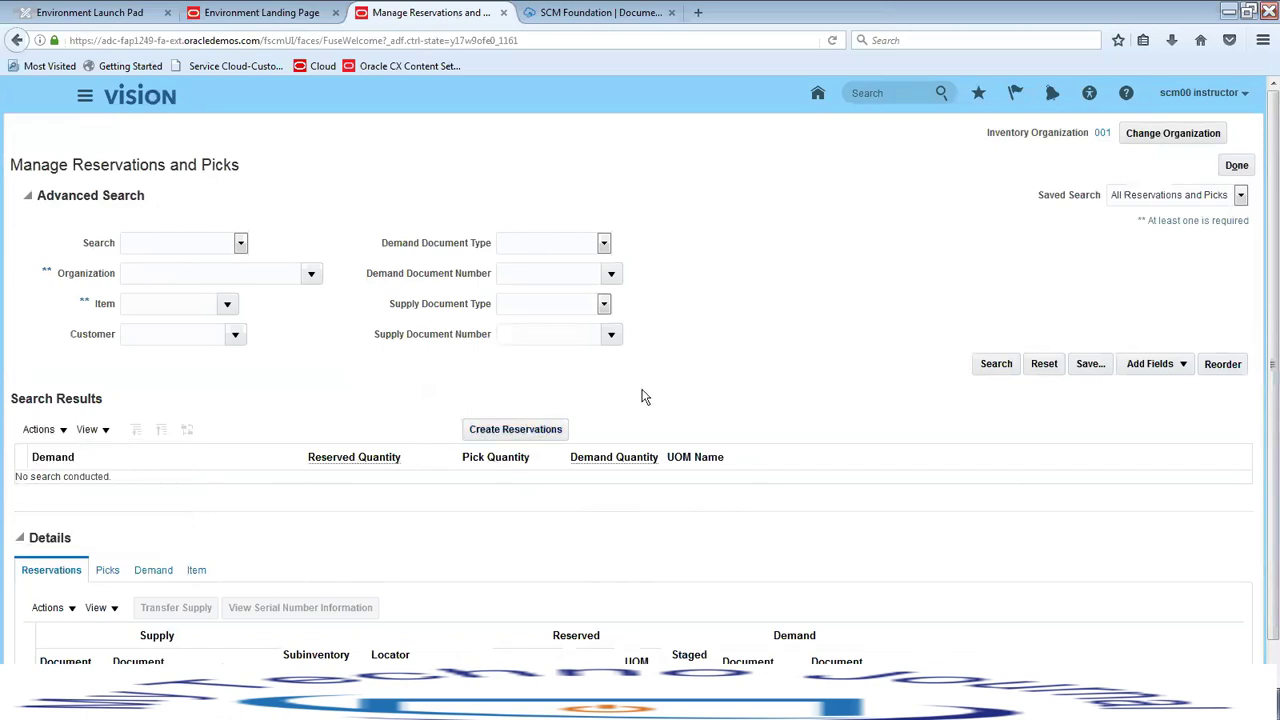
Step: On Create Reservations, start a new user-defined demand
click(539, 432)
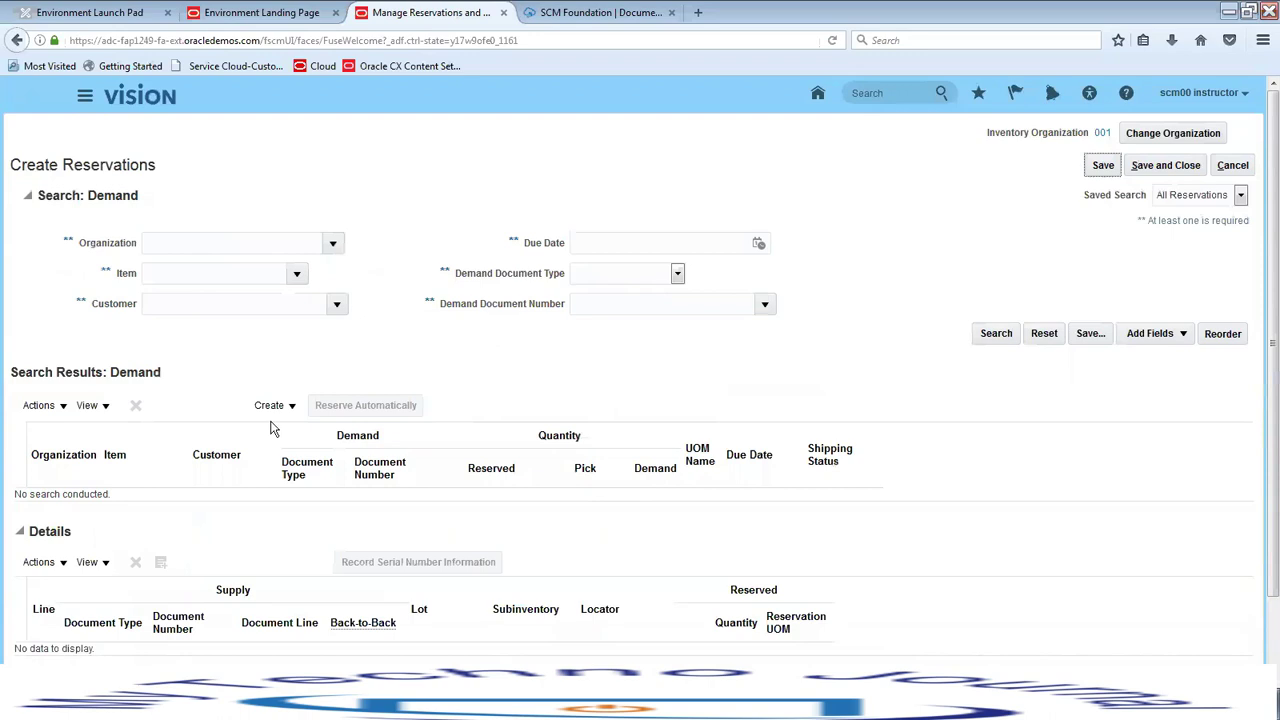
click(40, 406)
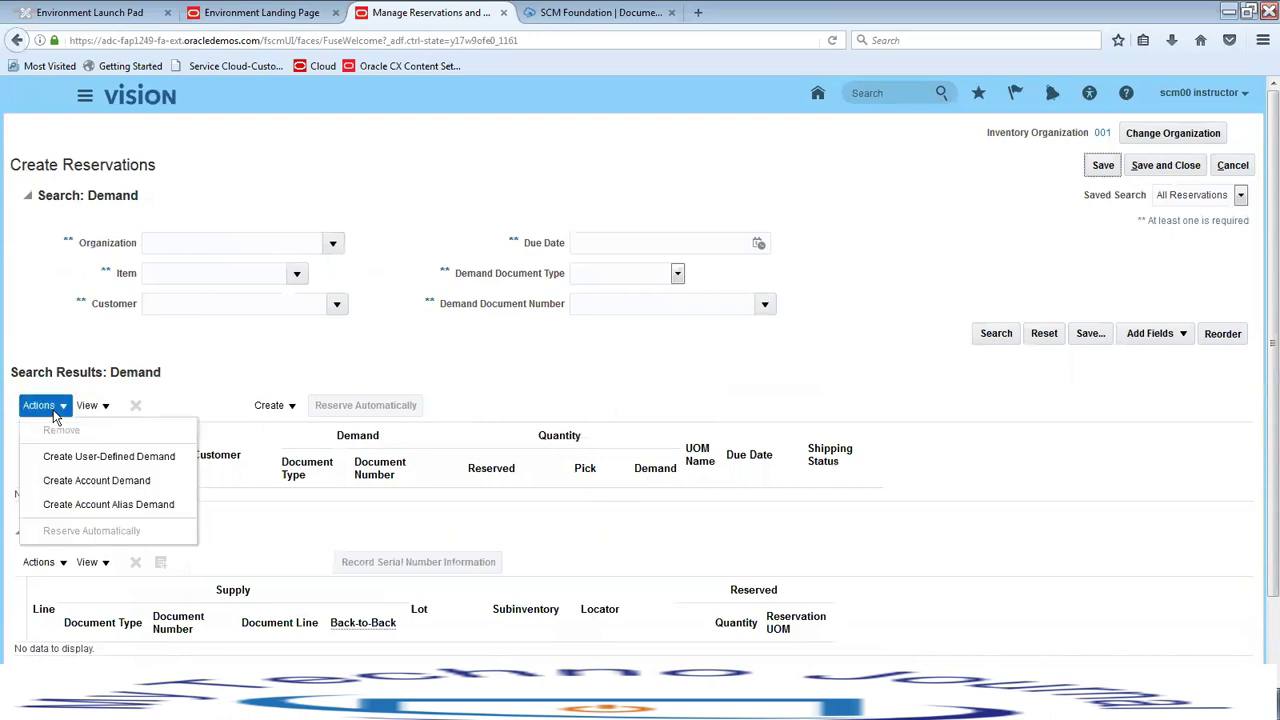
click(293, 404)
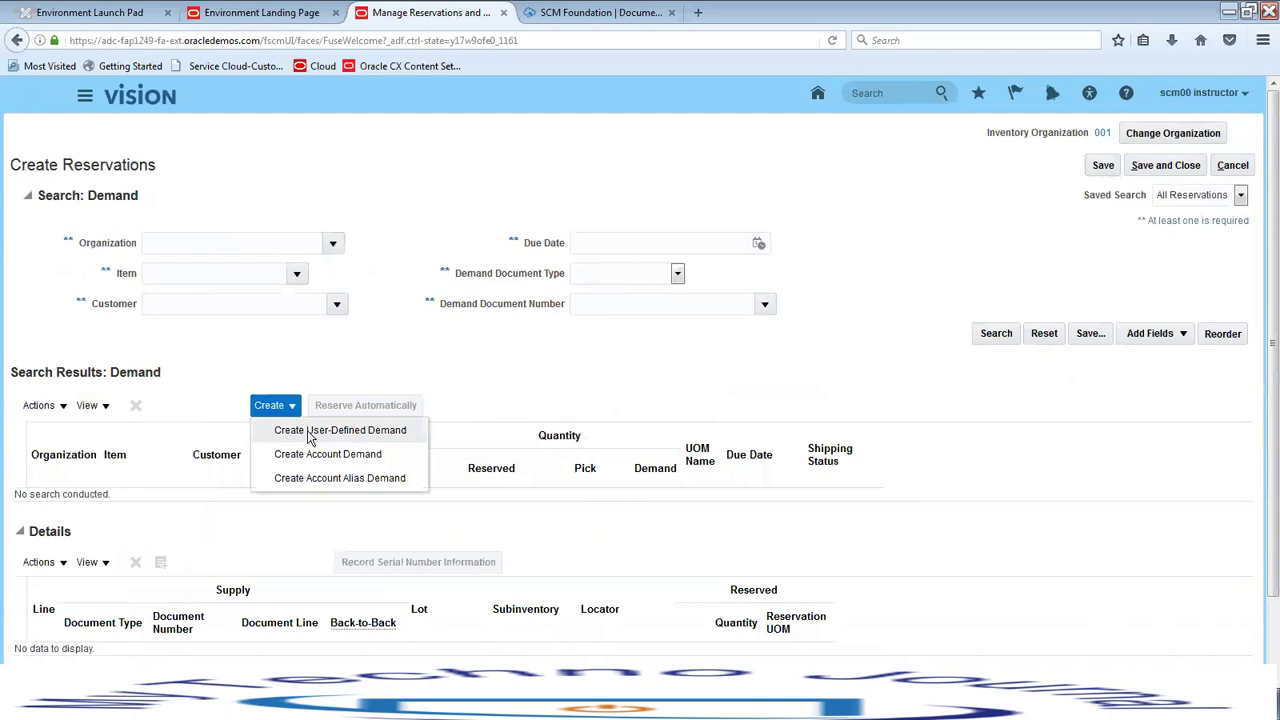
click(310, 431)
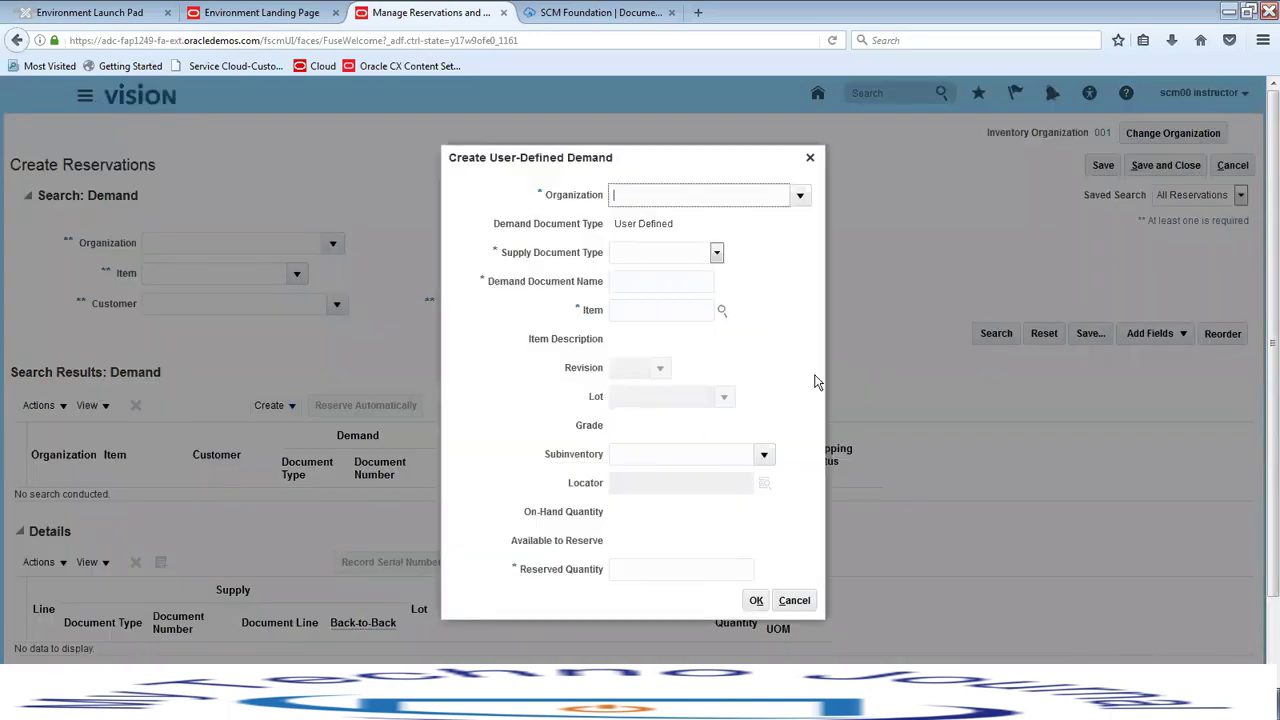
Step: Set organization 001, supply document type On hand, and demand name 'User Defined Doc01'
text(001)
key(Tab)
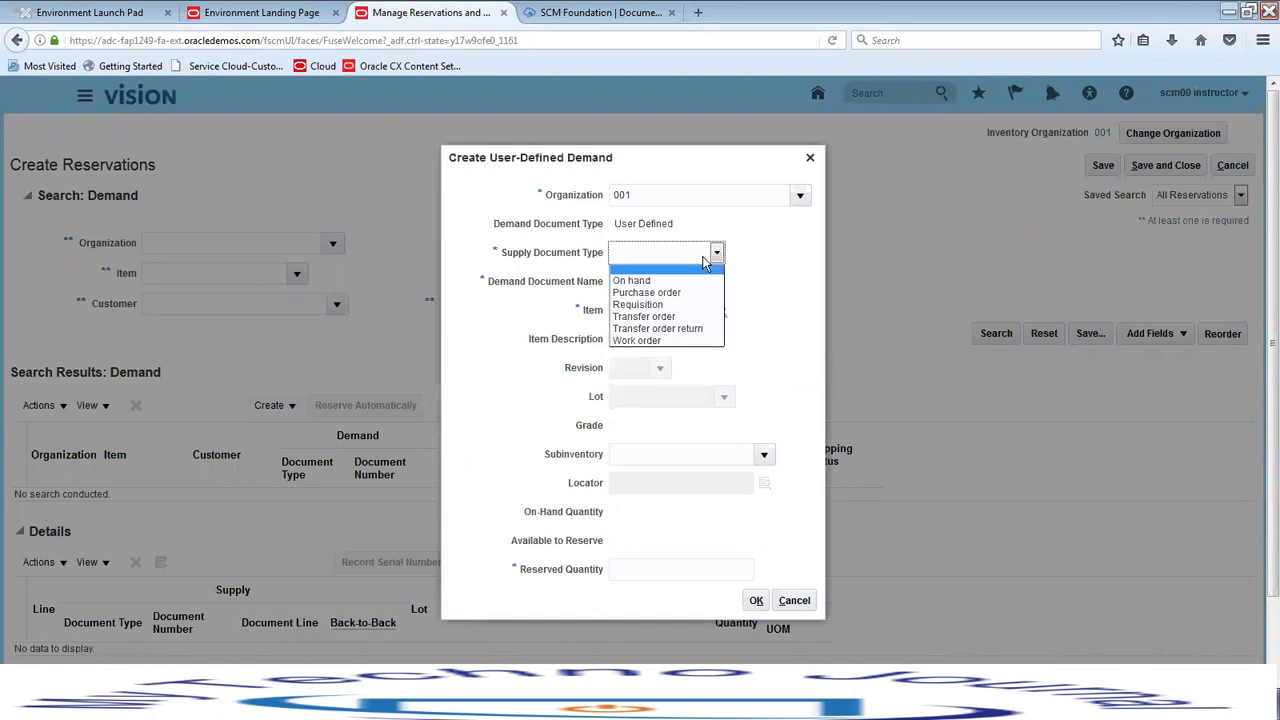
click(670, 280)
click(670, 280)
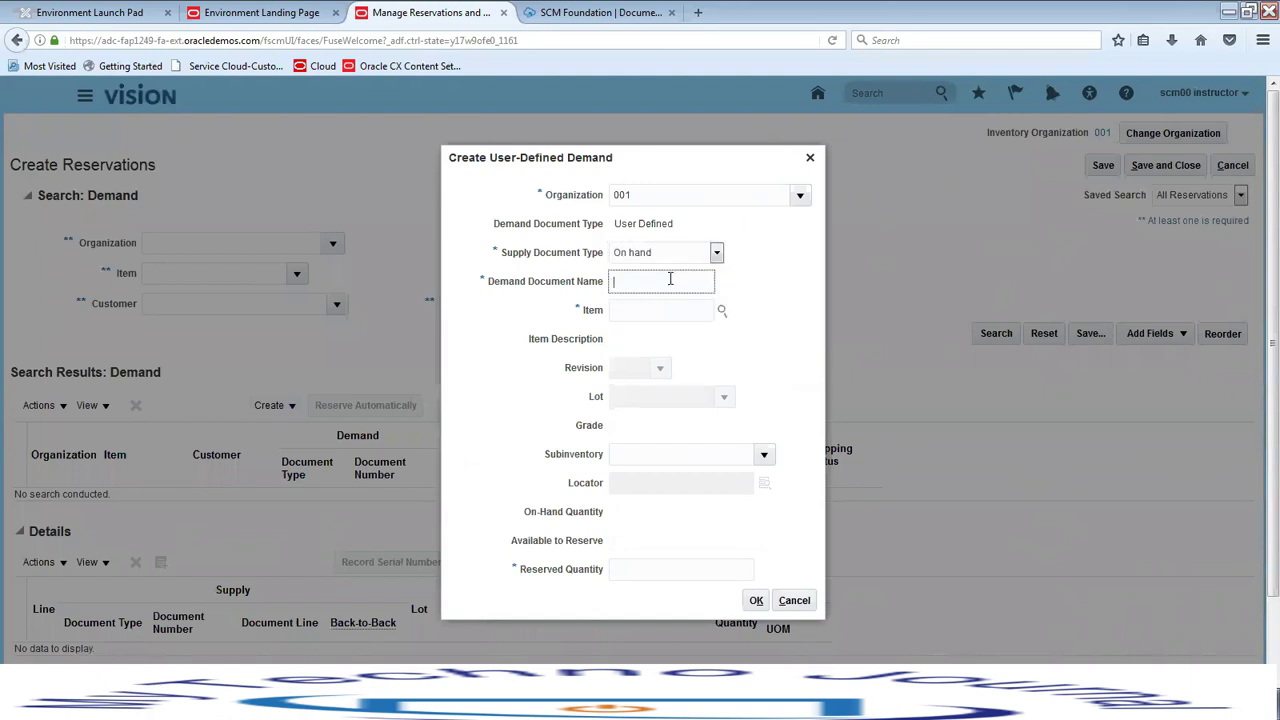
text(User Defined Doc01)
Step: Reserve 5 of item AS65001 from subinventory Stores and confirm the demand
click(665, 313)
text(AS)
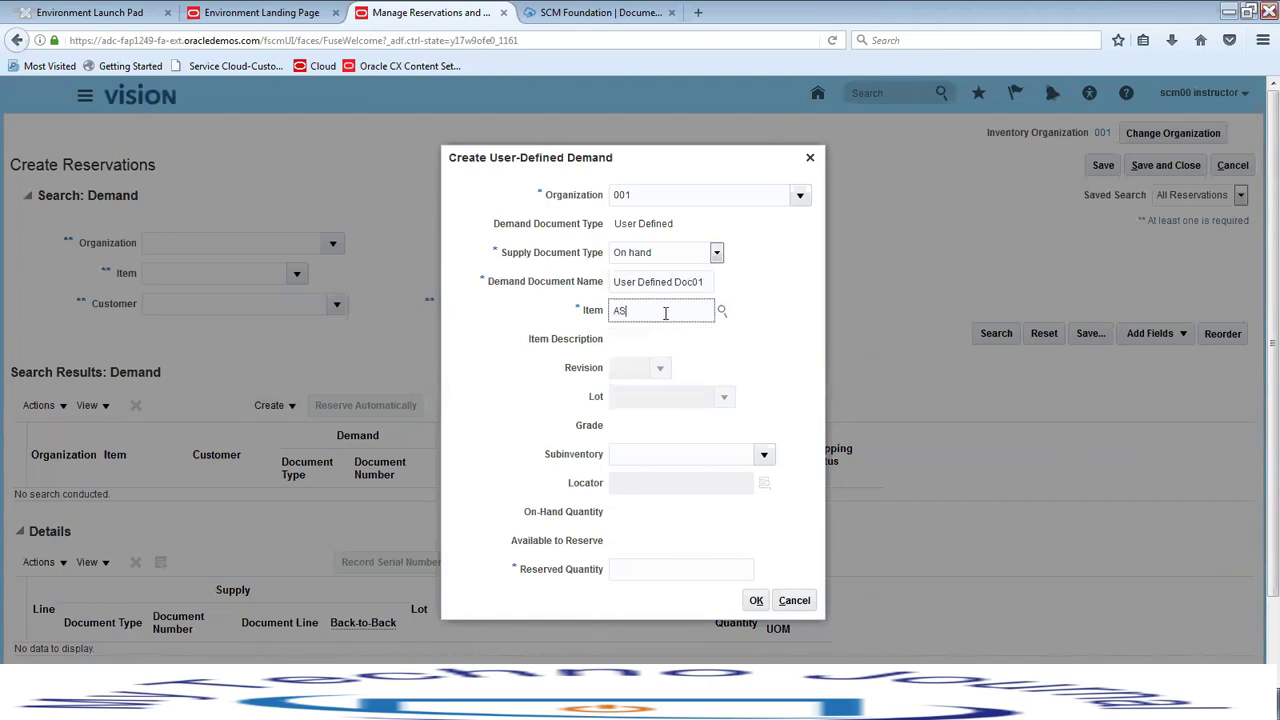
text(65001)
key(Tab)
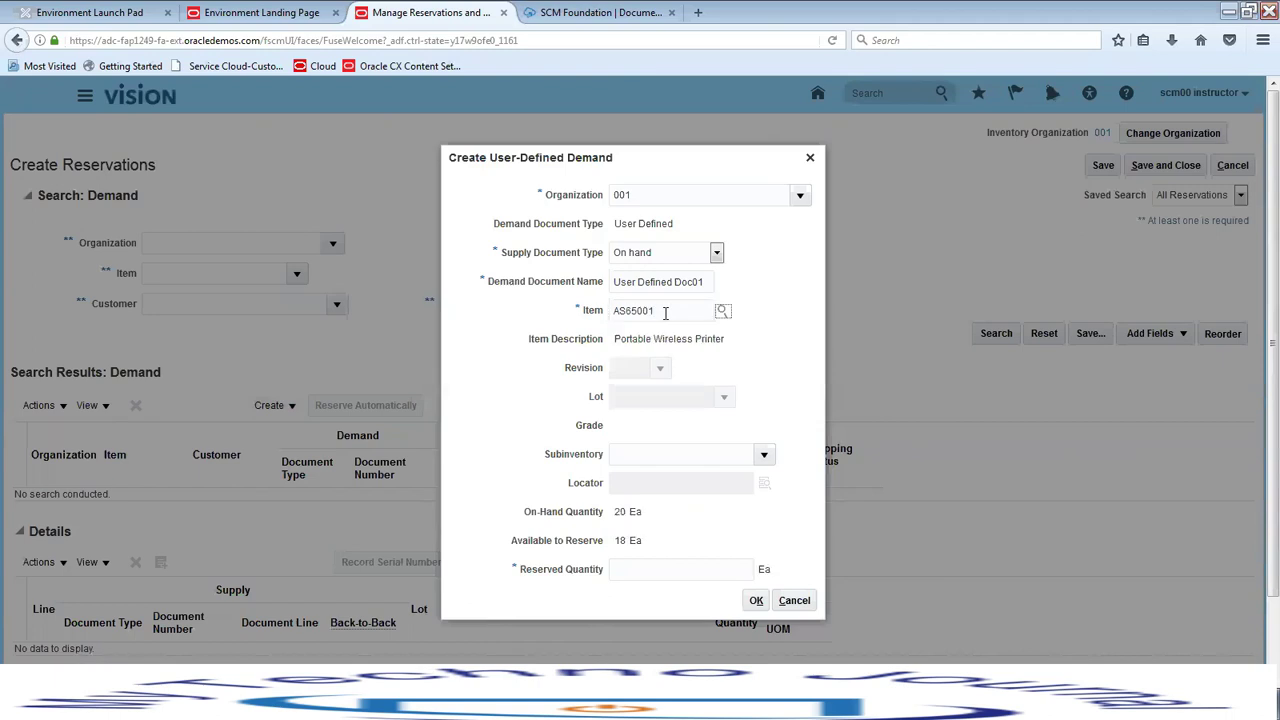
click(762, 455)
click(680, 506)
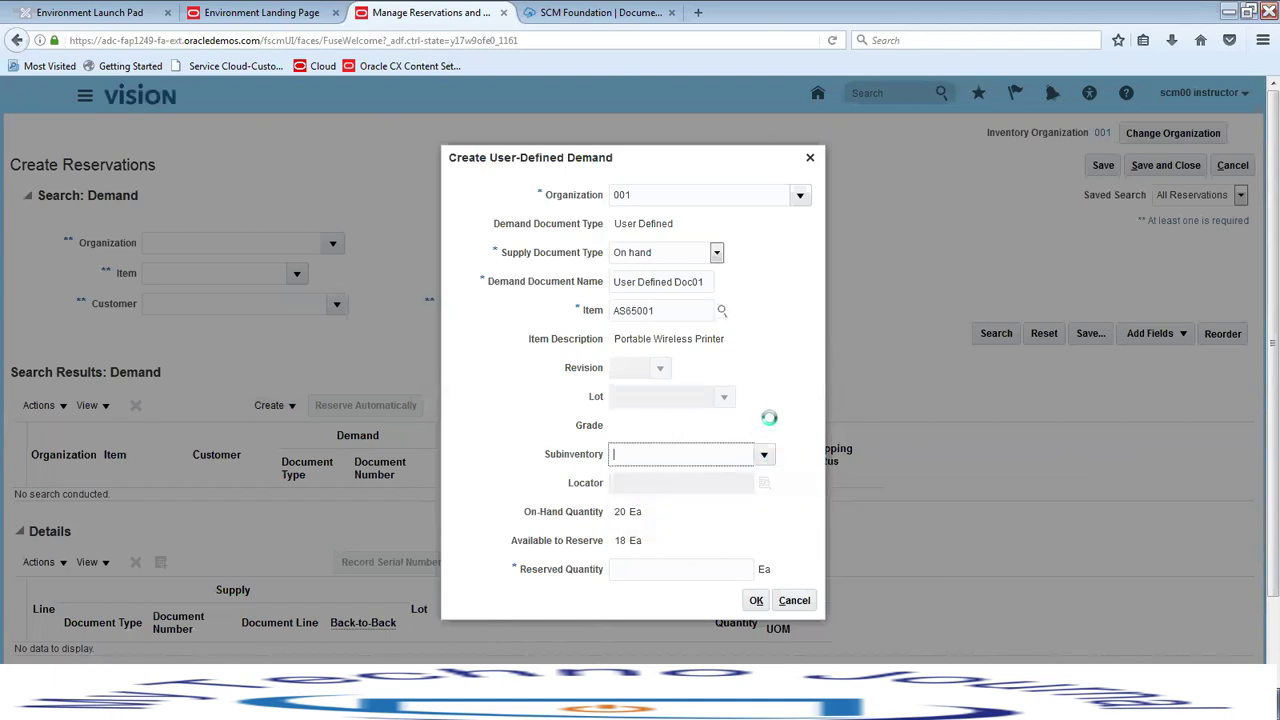
click(696, 569)
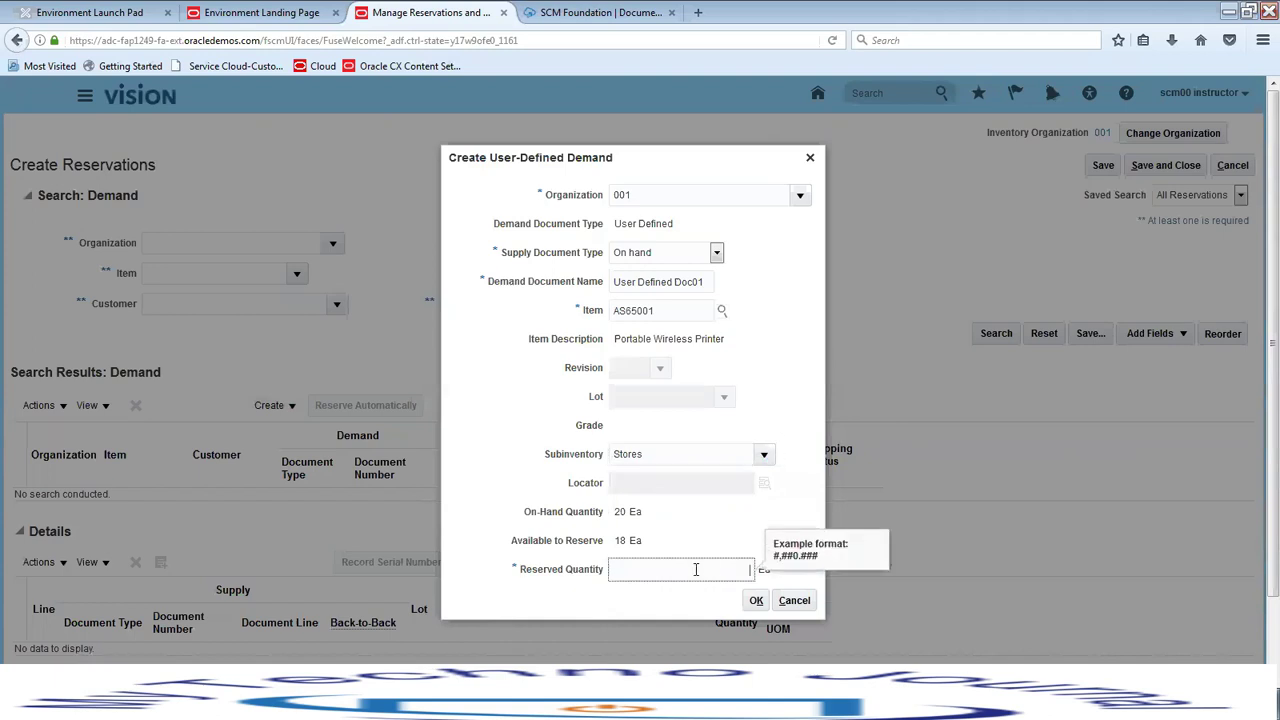
click(756, 600)
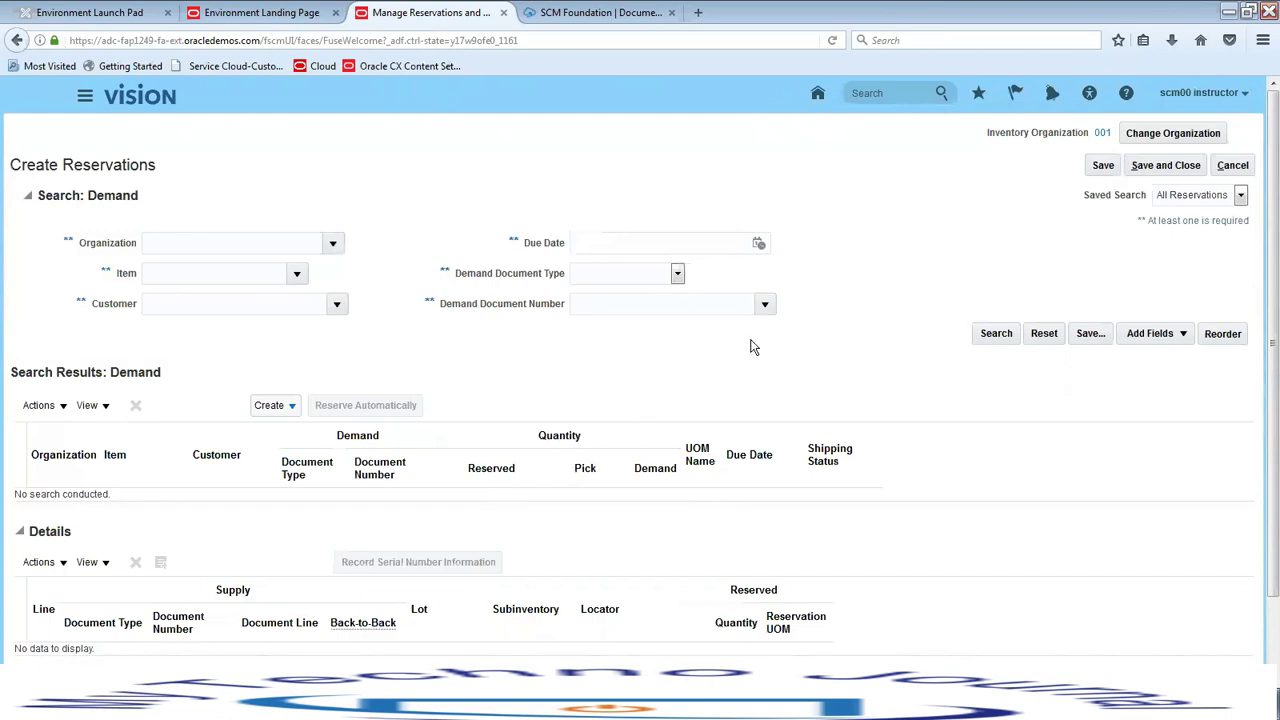
Step: Search Create Reservations for item AS65001, listing one user-defined and one sales order demand
click(222, 273)
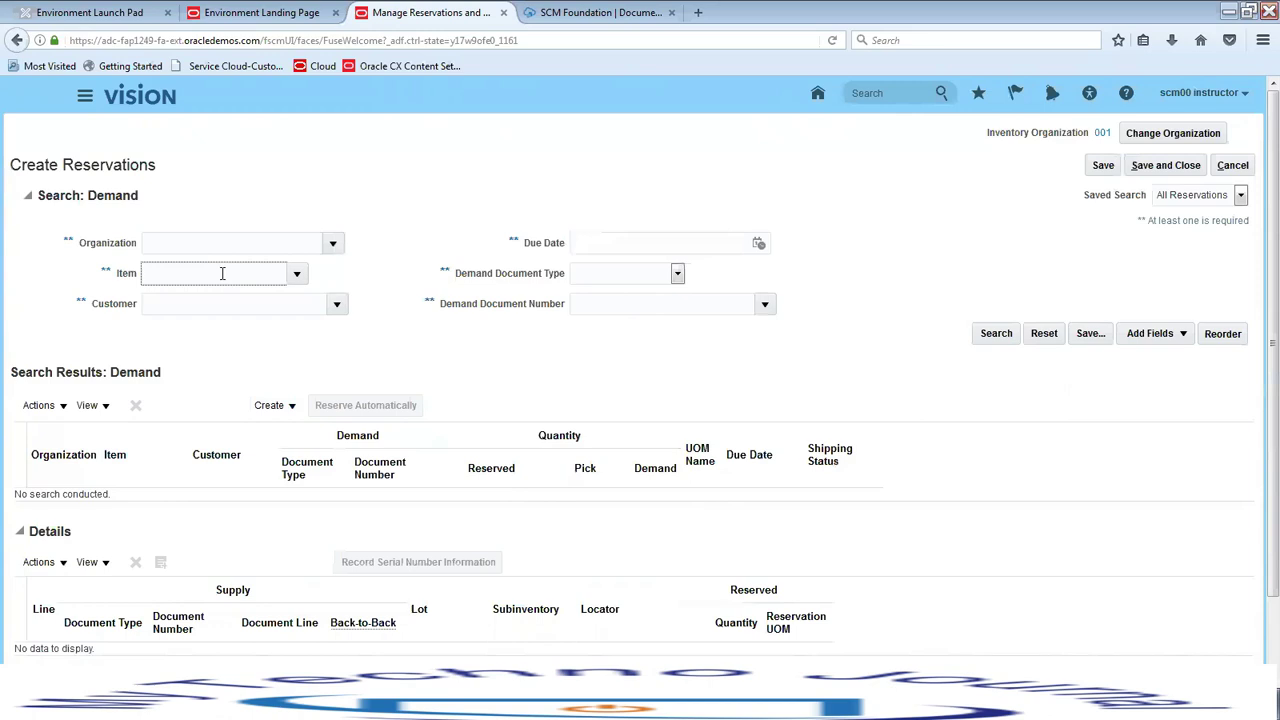
text(AS65001)
click(996, 338)
click(994, 340)
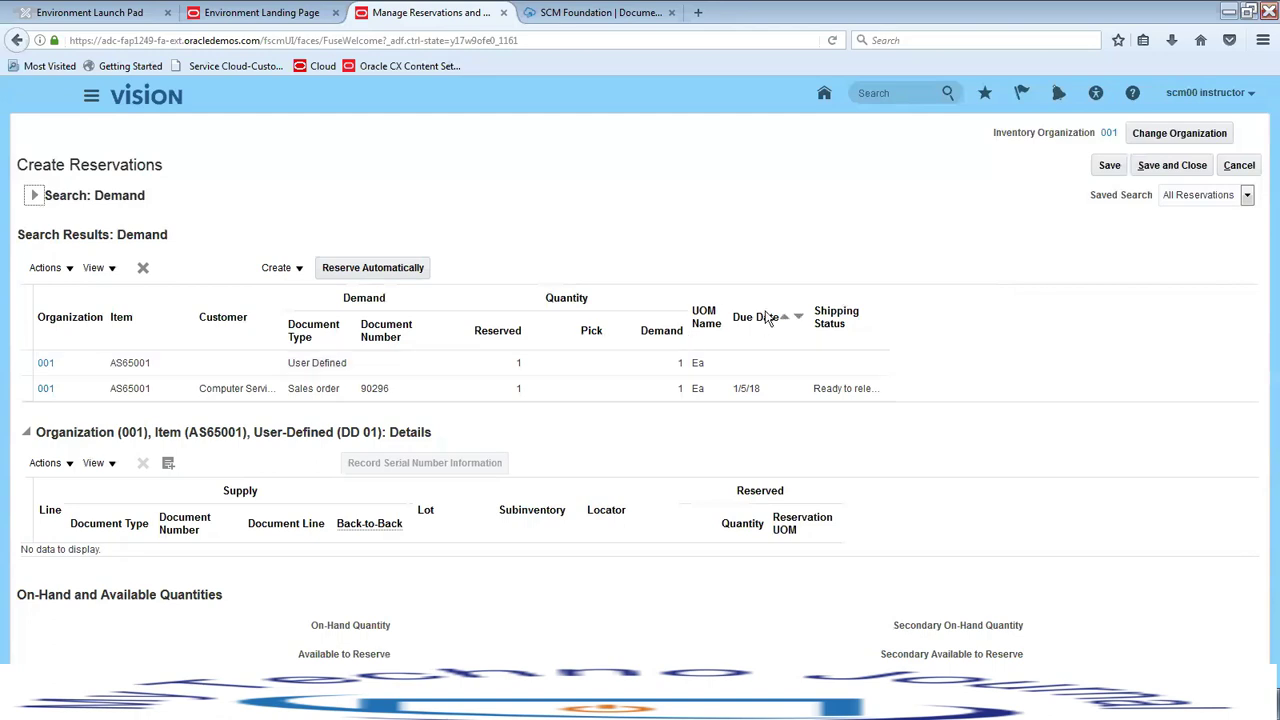
Step: Return to reservations and start a new user-defined demand on Create Reservations
click(1238, 166)
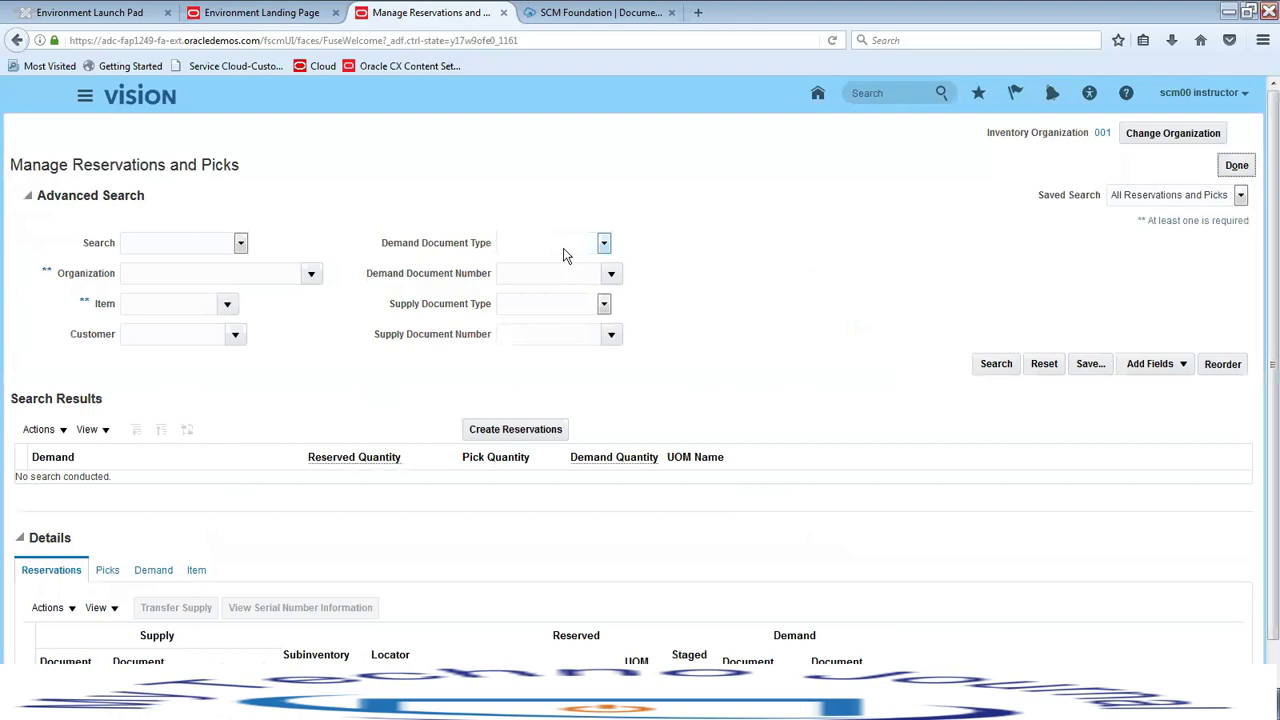
click(479, 438)
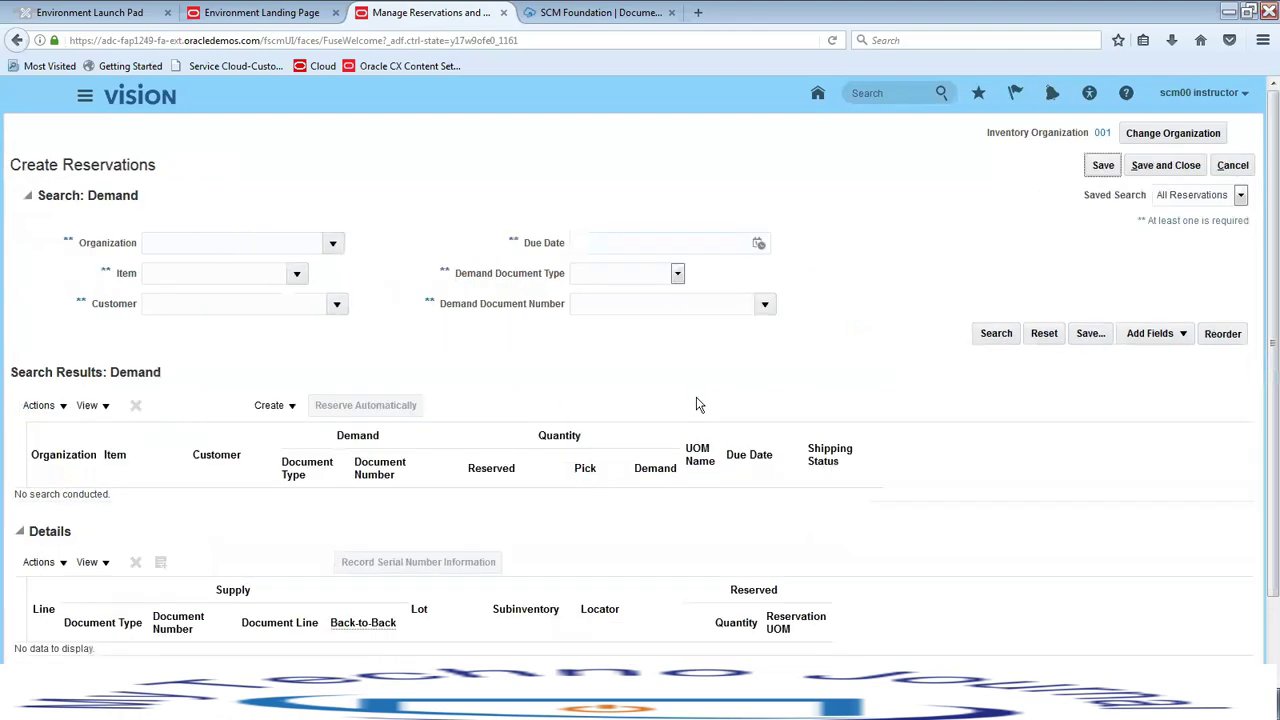
click(281, 410)
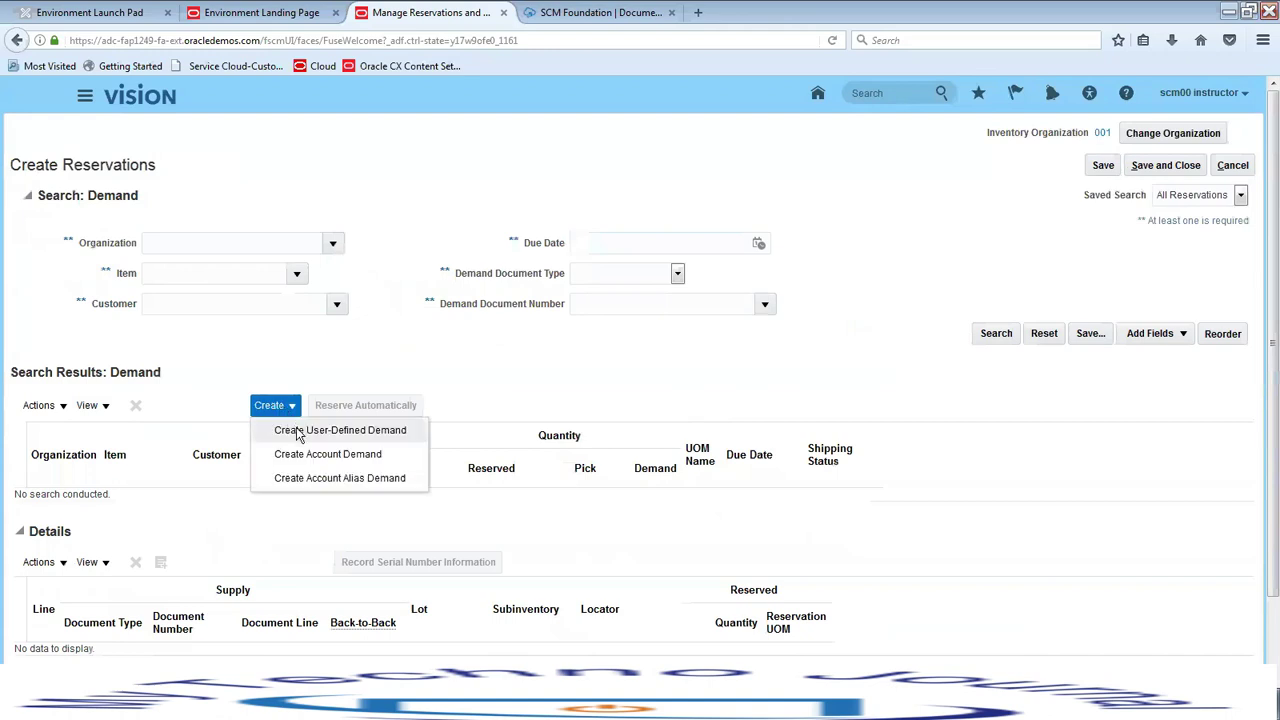
click(300, 430)
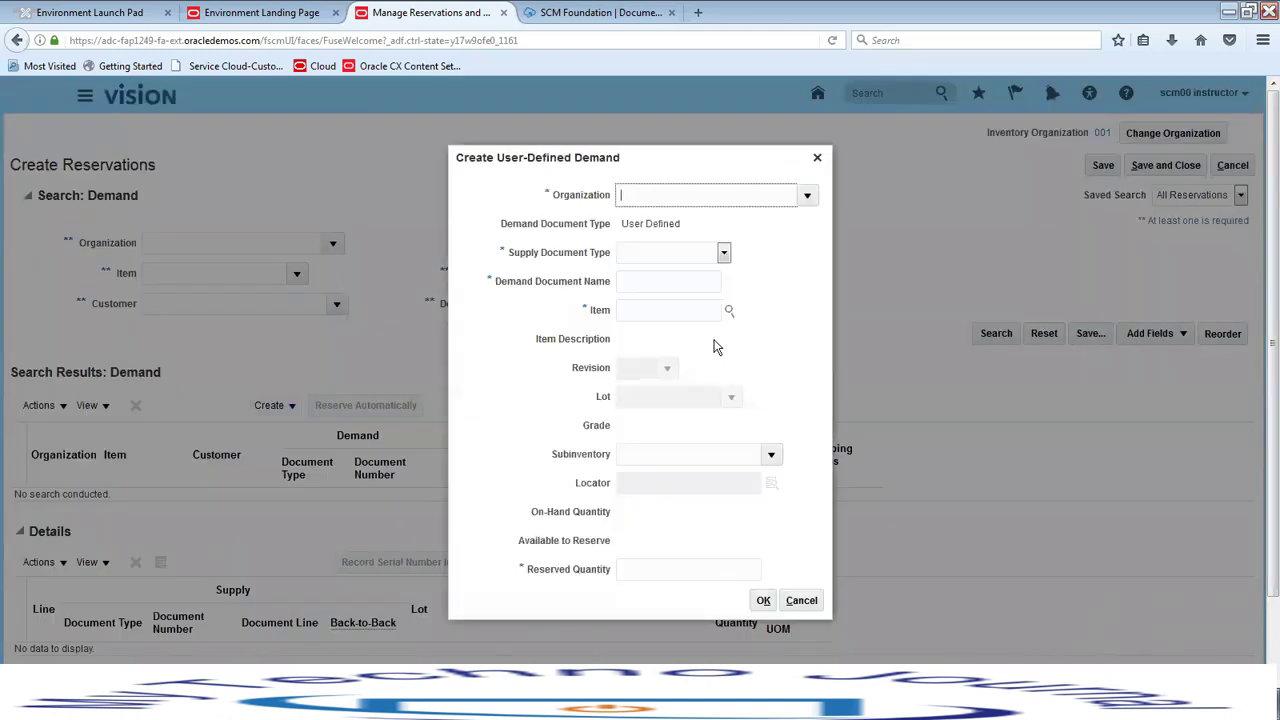
Step: Set organization 001, supply document type On hand, and demand name 'User Defined Doc'
text(001)
key(Tab)
click(686, 251)
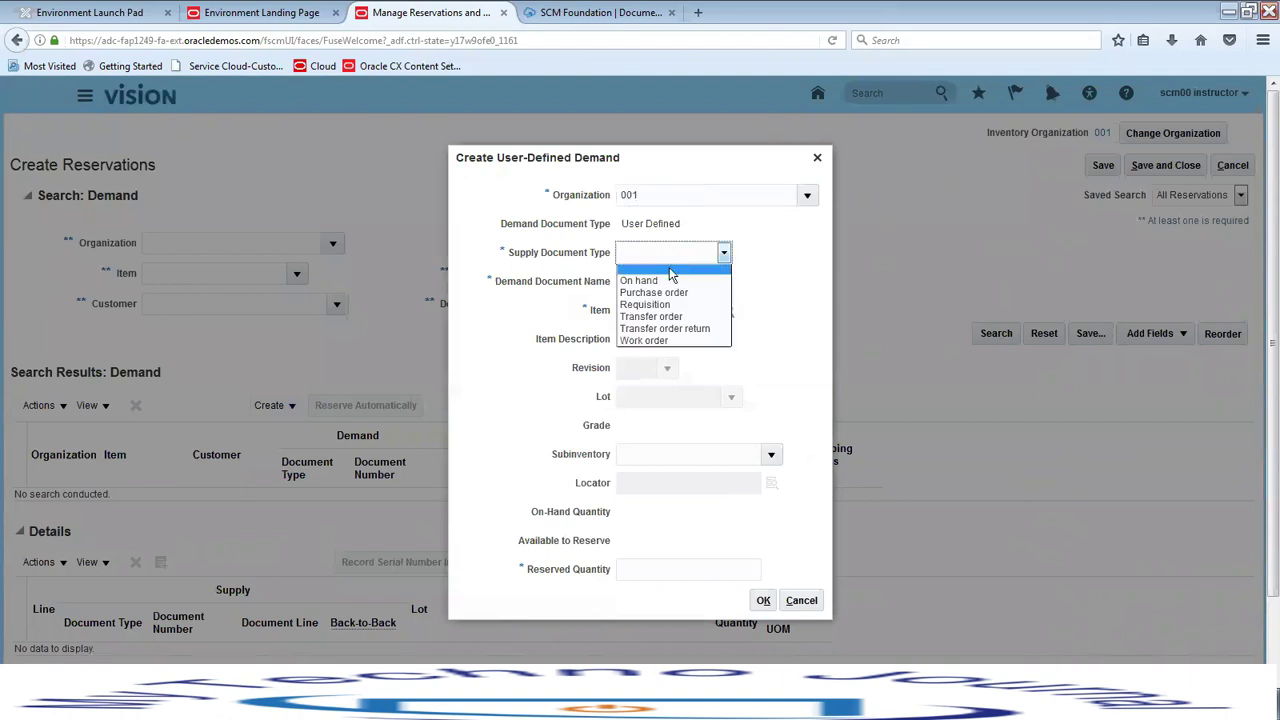
click(665, 278)
click(665, 280)
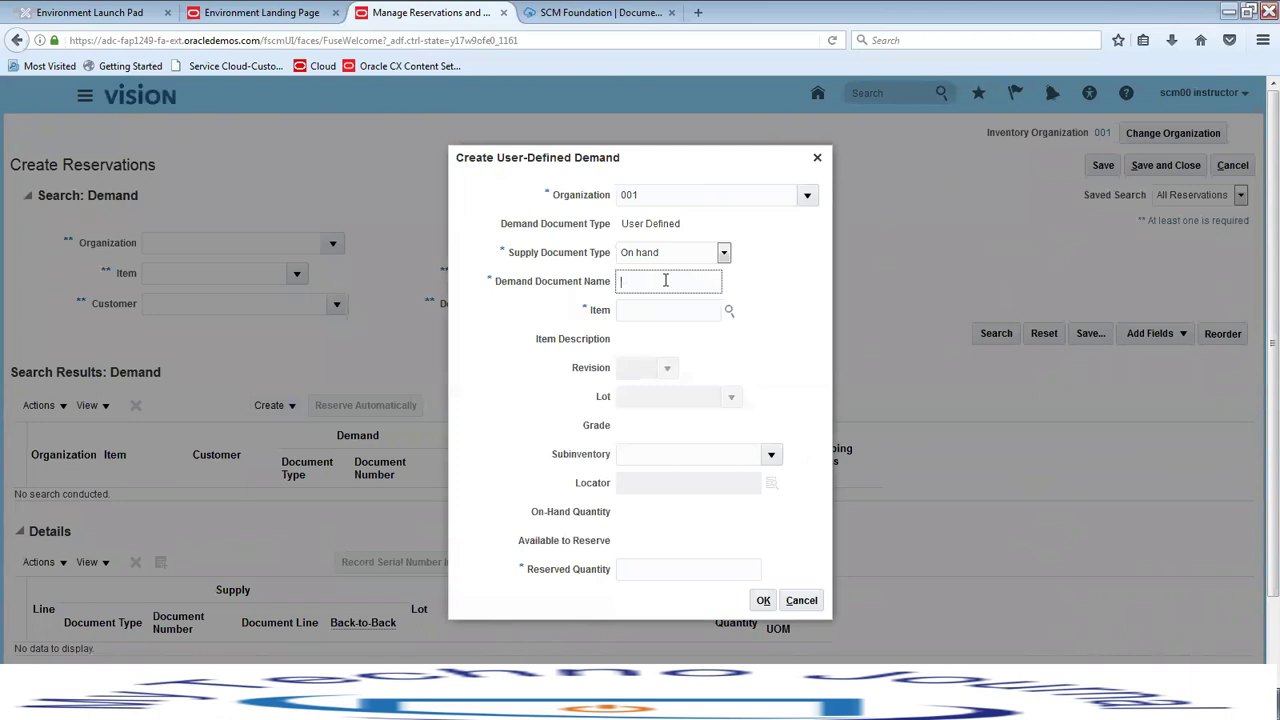
text(User Defined Doc)
Step: Reserve 5 of AS65001 from Stores, confirm the demand, and save the reservations
click(683, 303)
text(As)
key(BackSpace)
text(S65001)
click(660, 460)
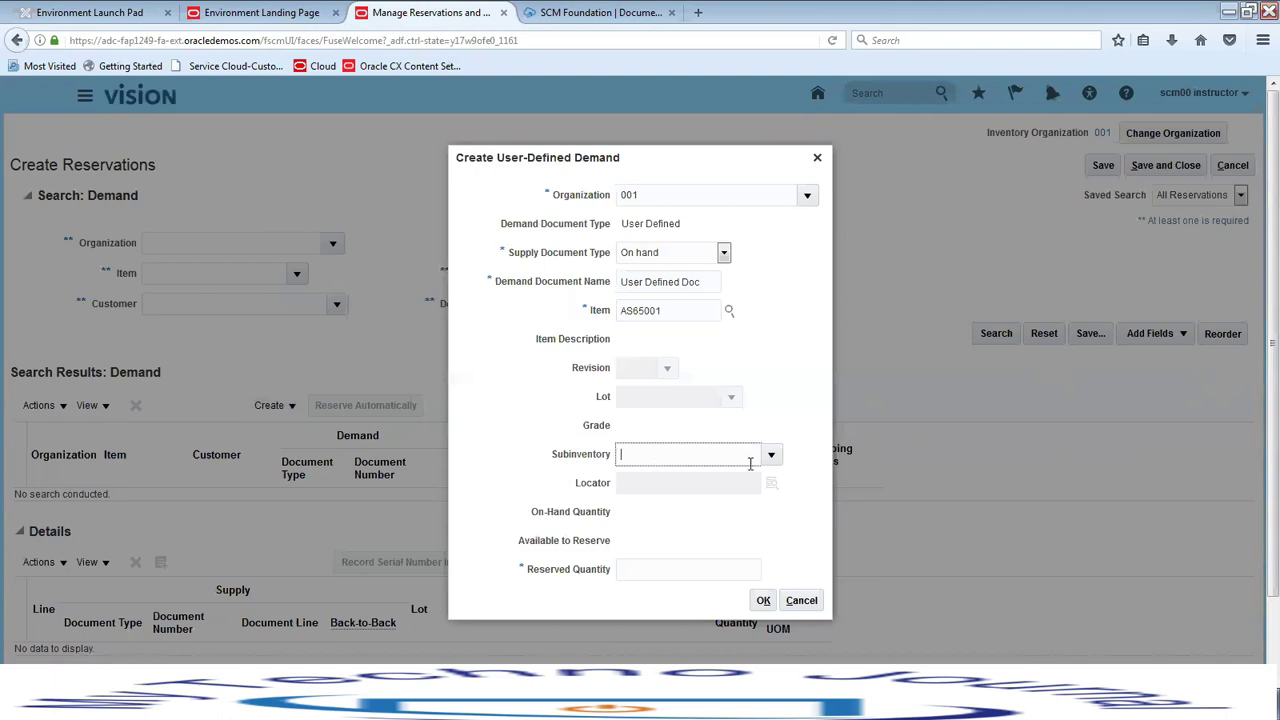
click(771, 456)
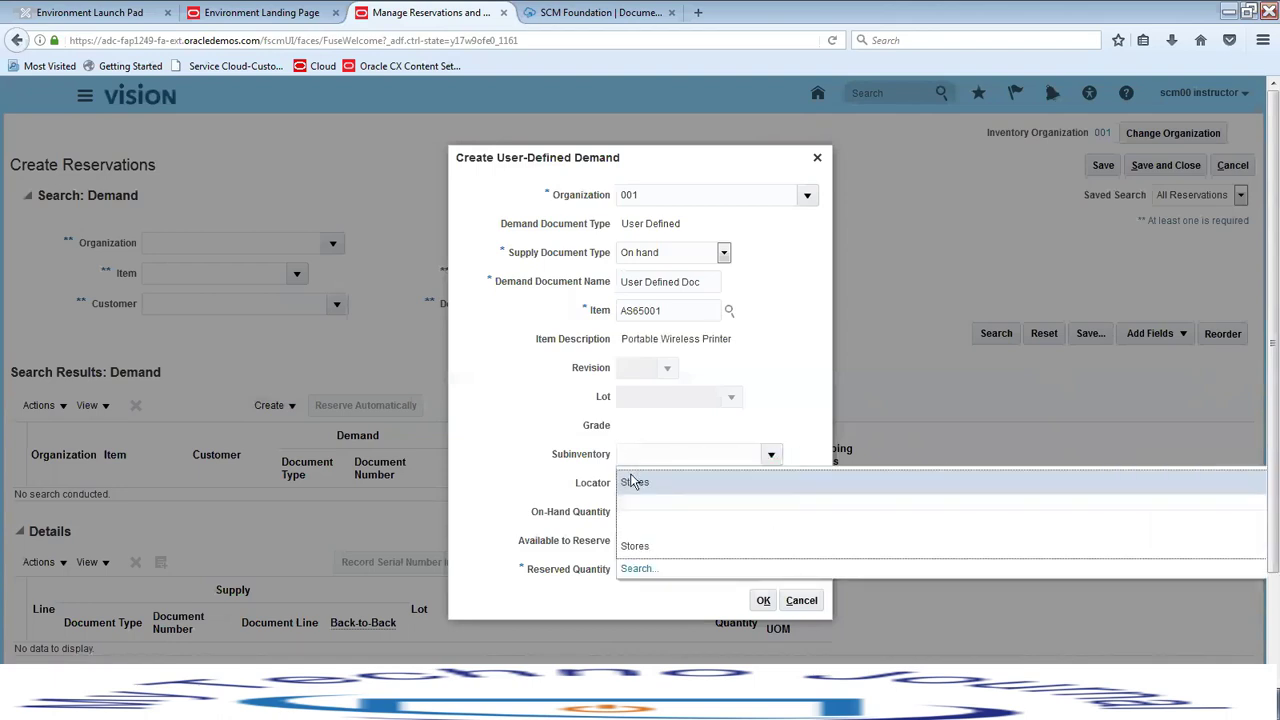
click(632, 482)
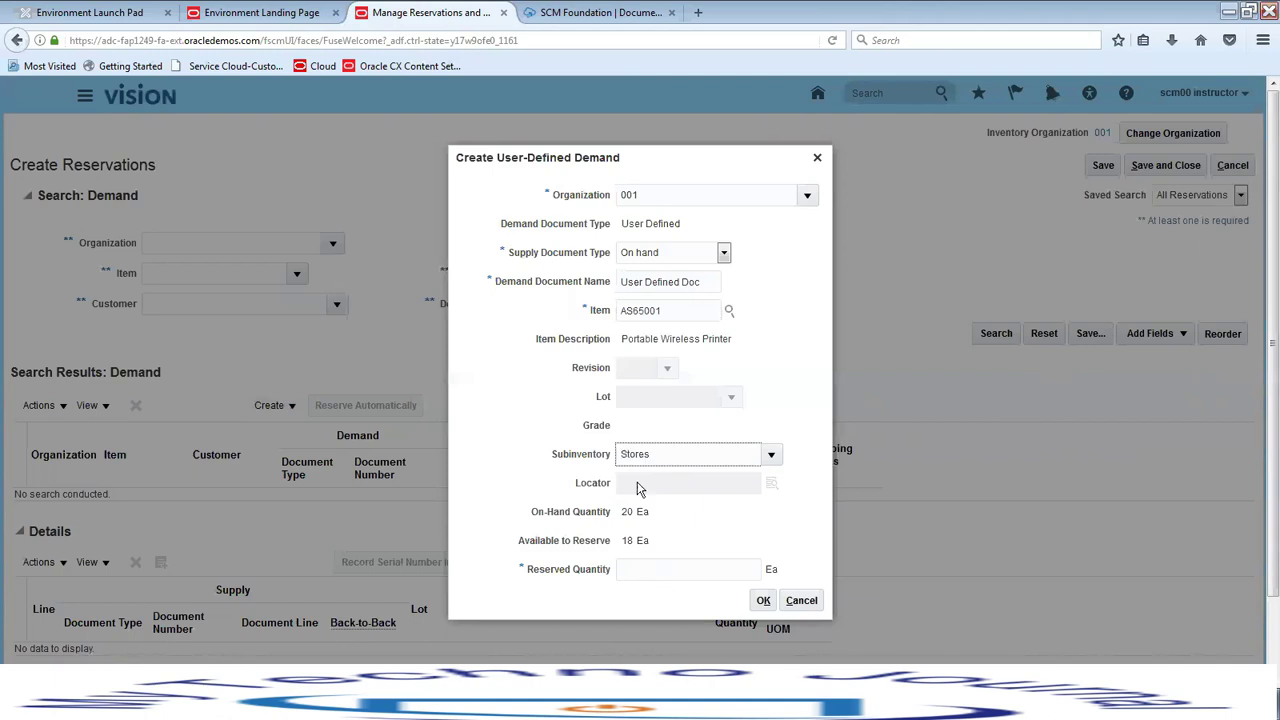
click(650, 569)
text(5)
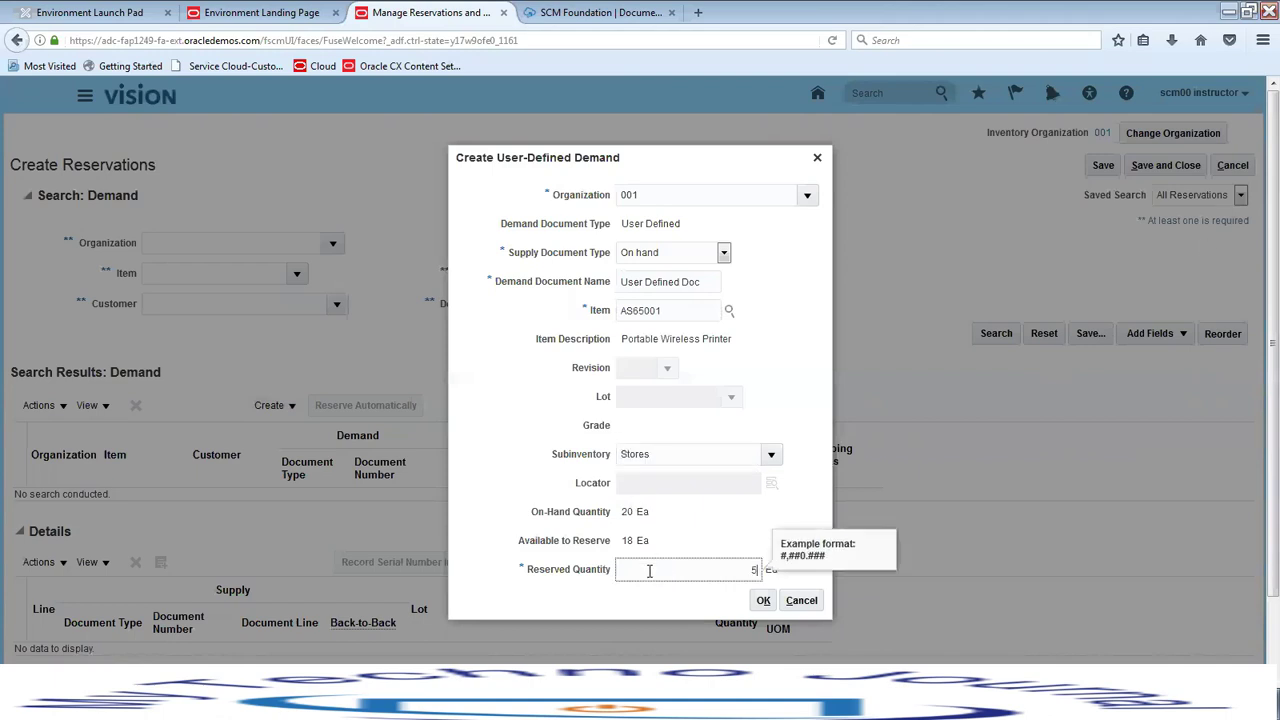
click(763, 601)
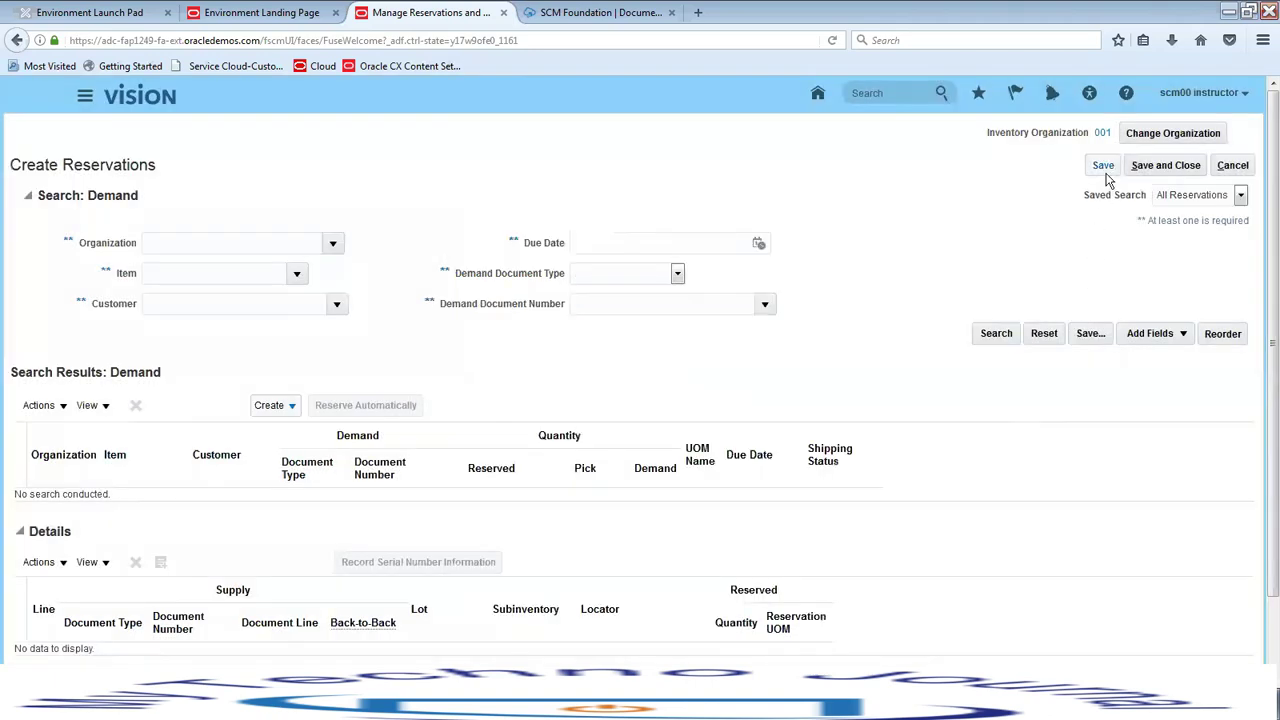
click(1104, 167)
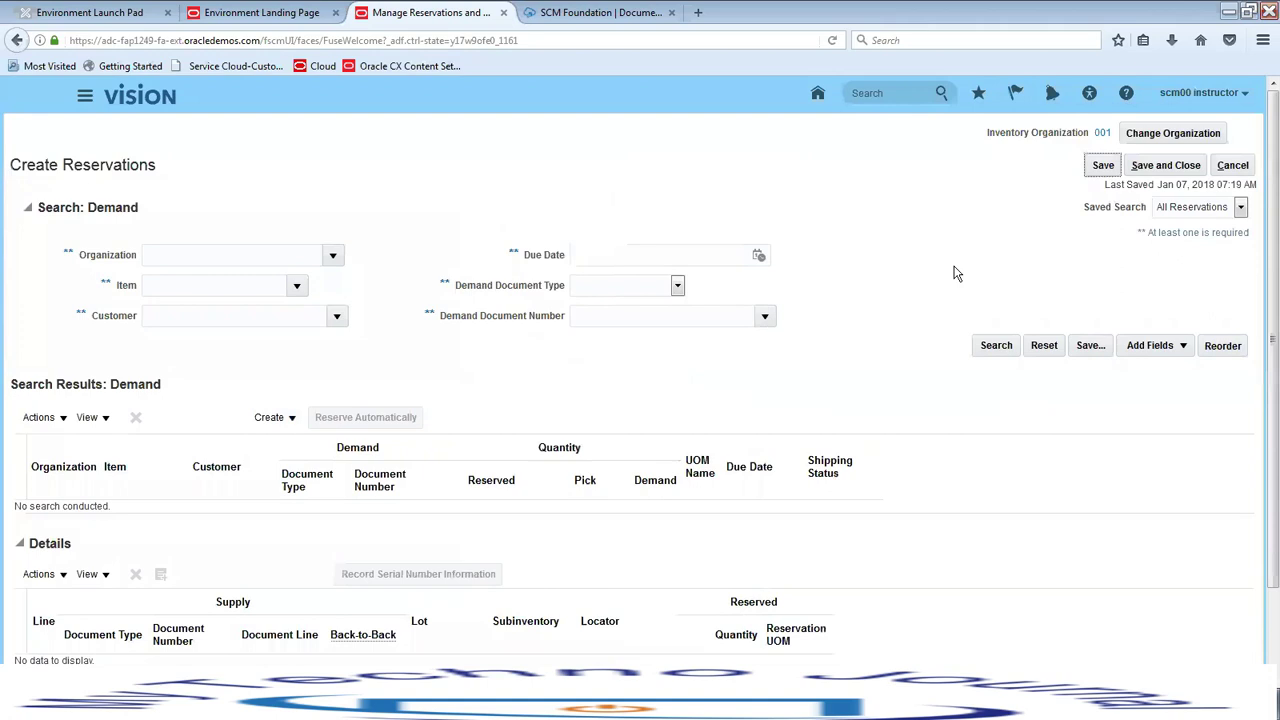
Step: Search AS65001 reservations to confirm quantities 1, 5 and 1, then save and close
click(240, 287)
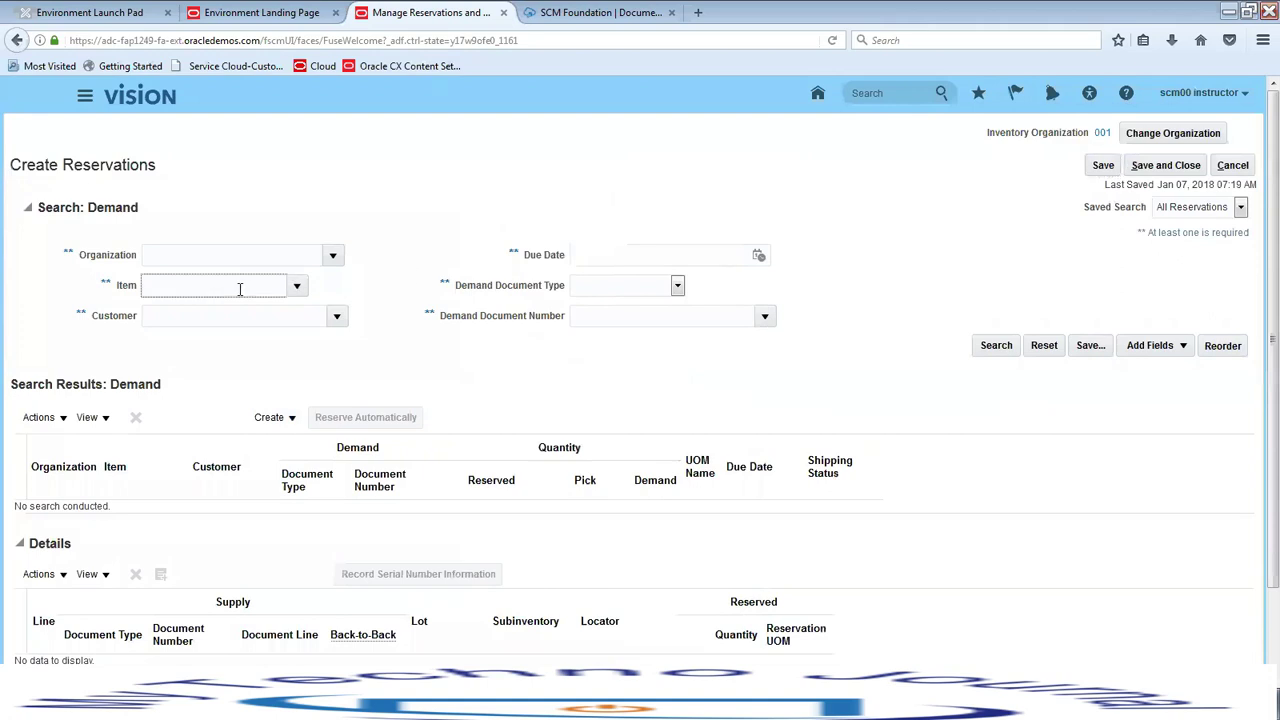
text(AS)
click(232, 305)
click(996, 346)
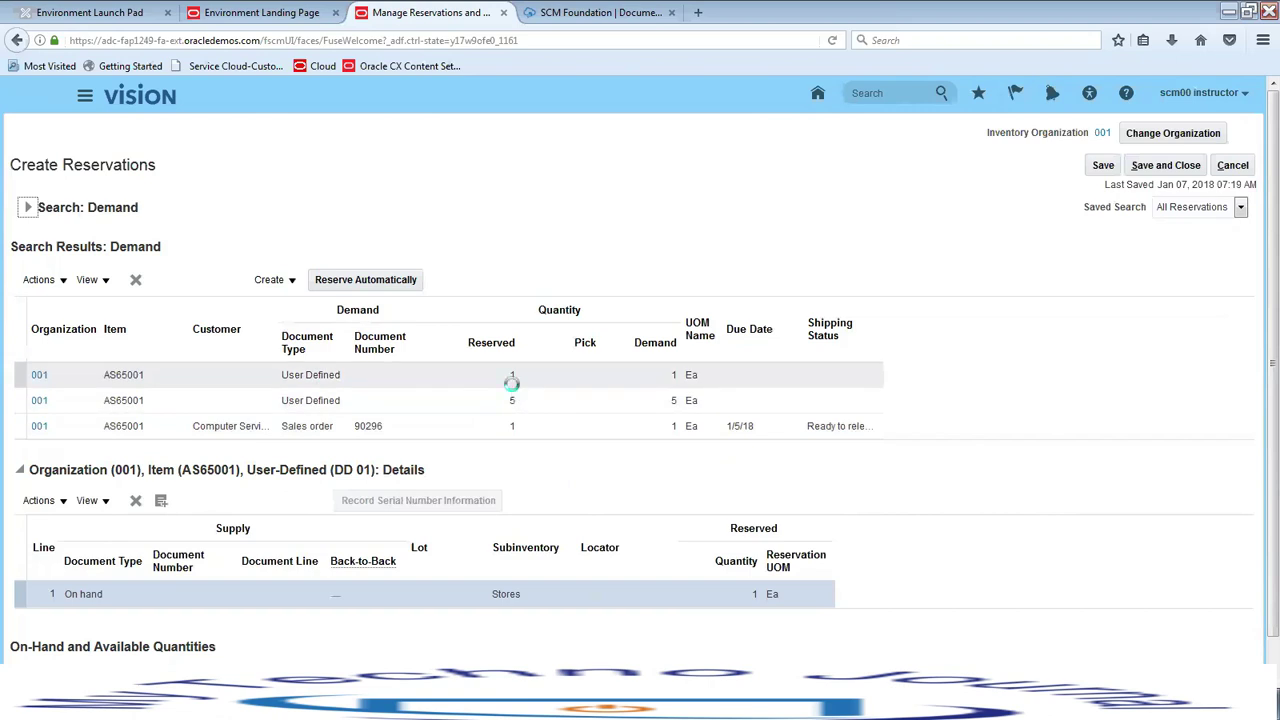
click(1168, 167)
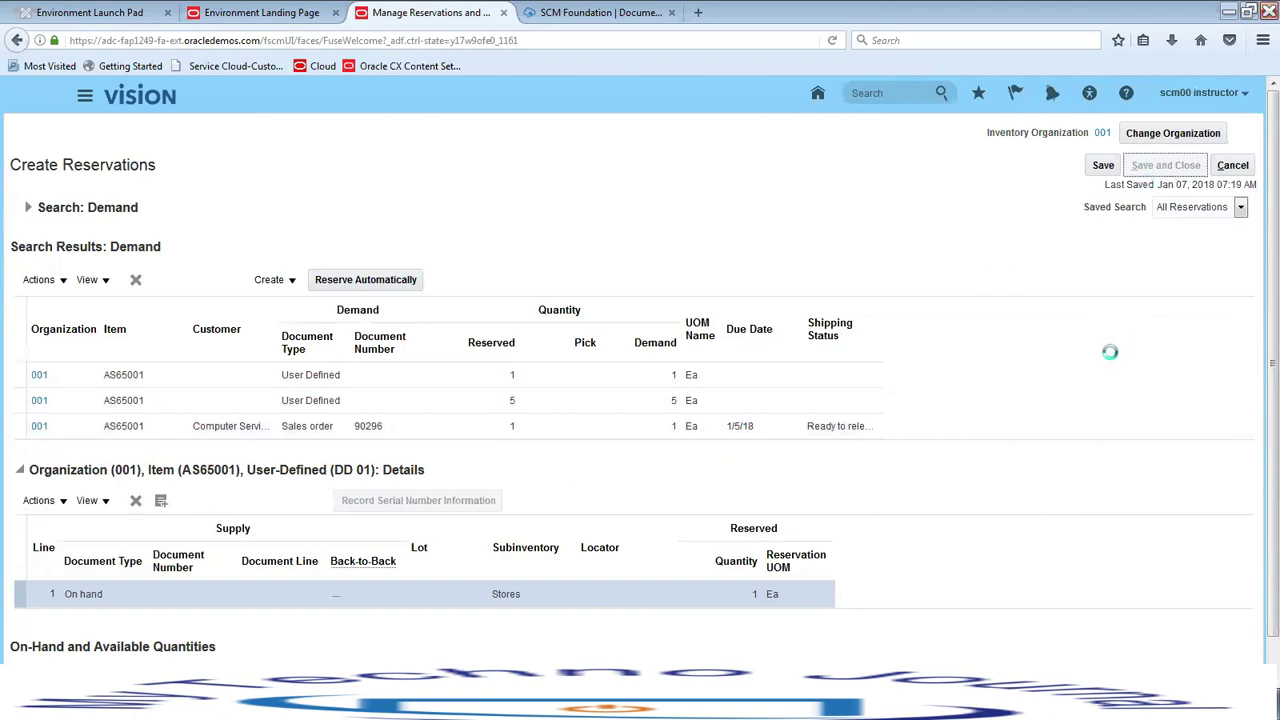
click(1236, 166)
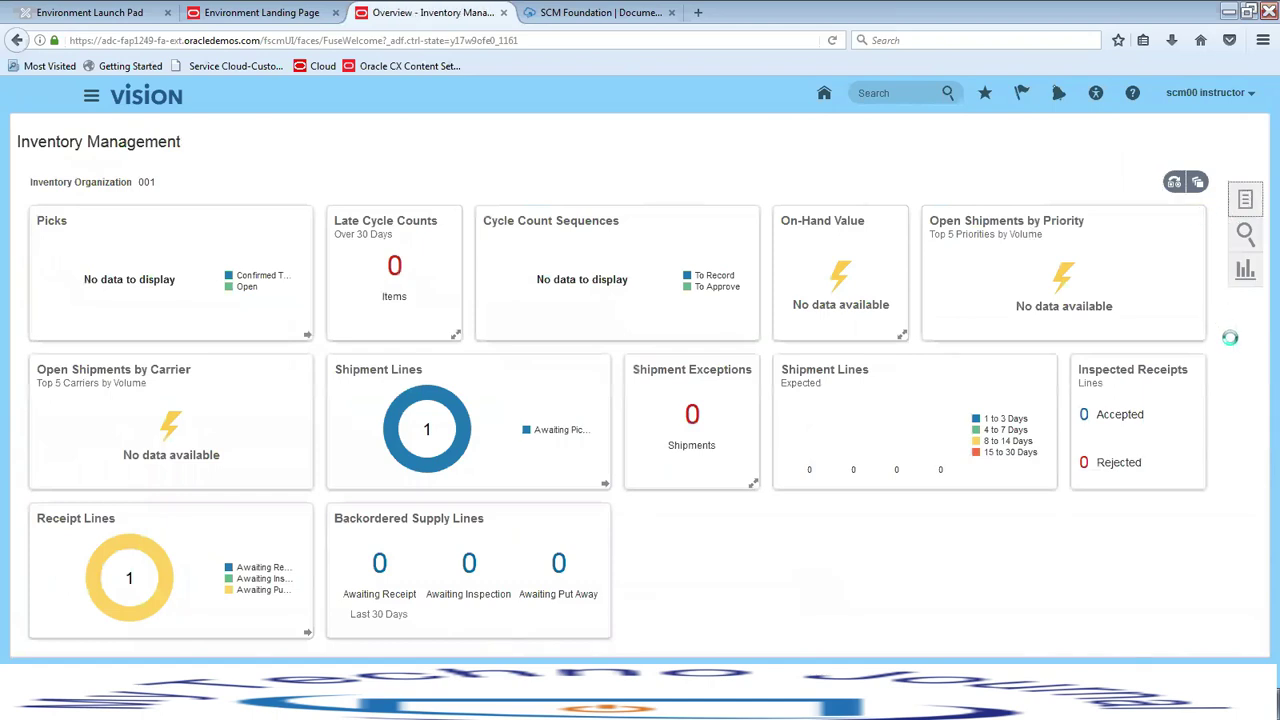
Step: Search item quantities for AS65001 in Manage Item Quantities
click(1155, 176)
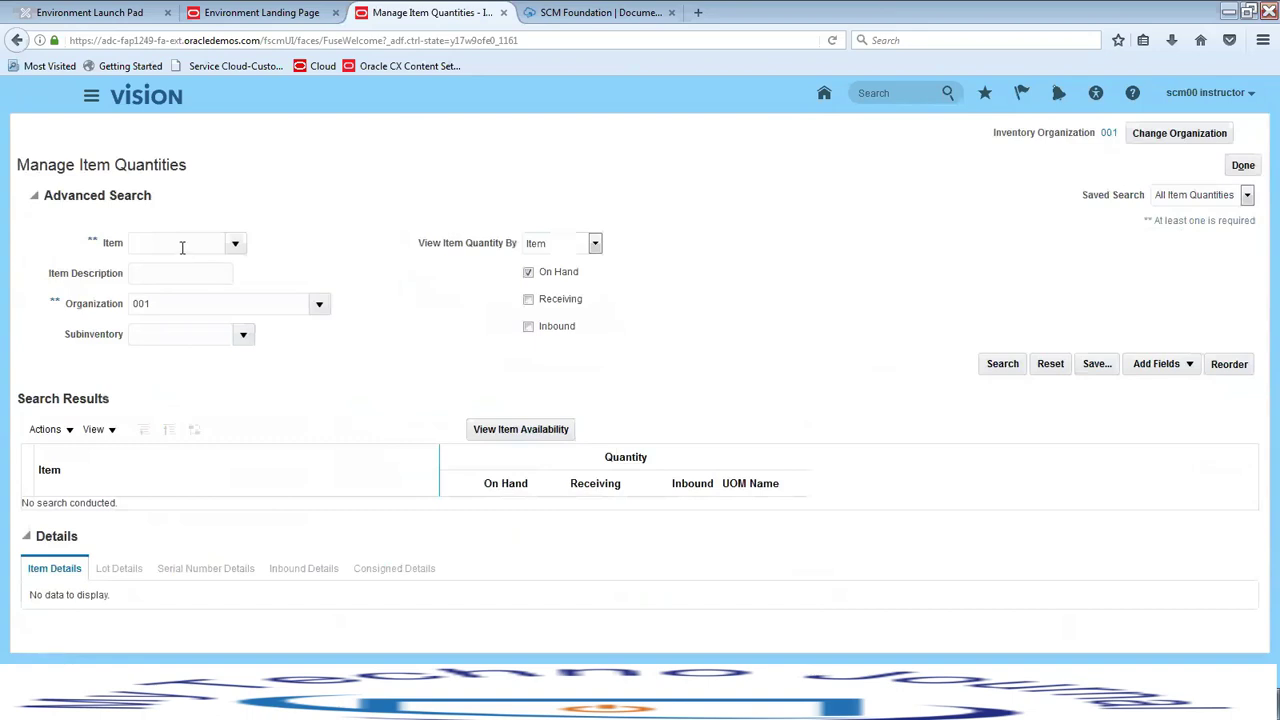
click(180, 243)
text(AS)
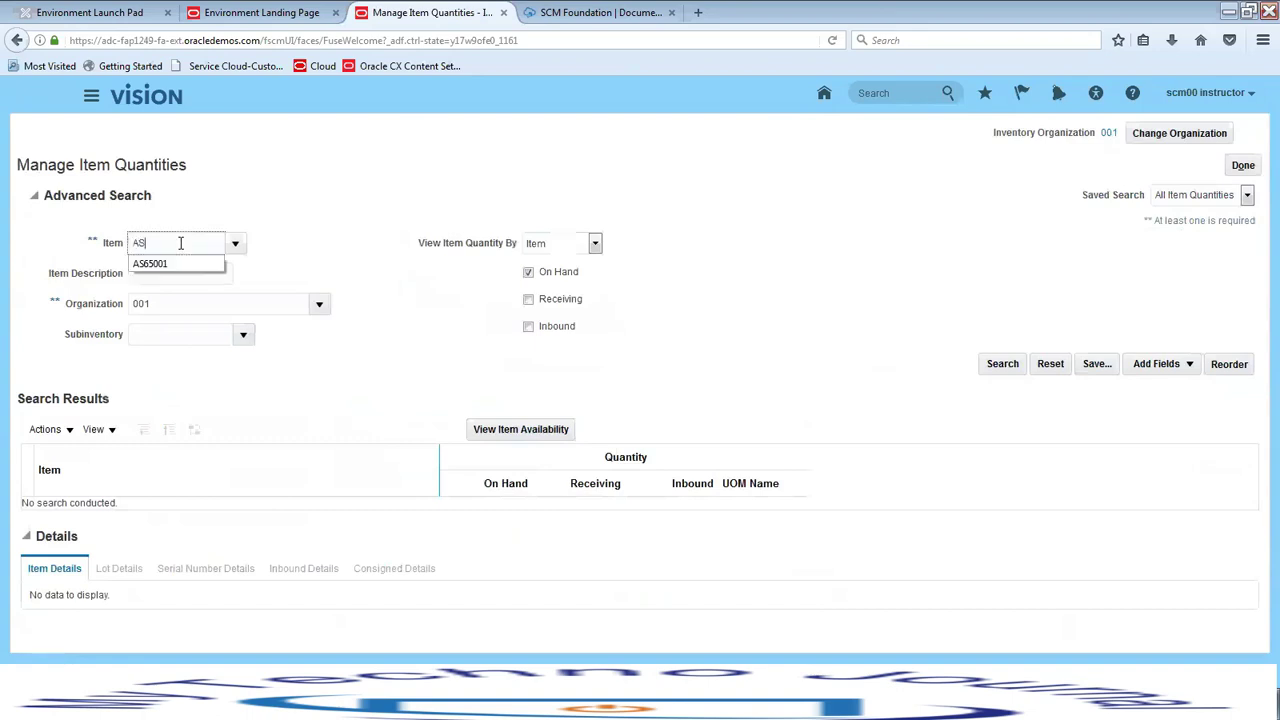
click(168, 264)
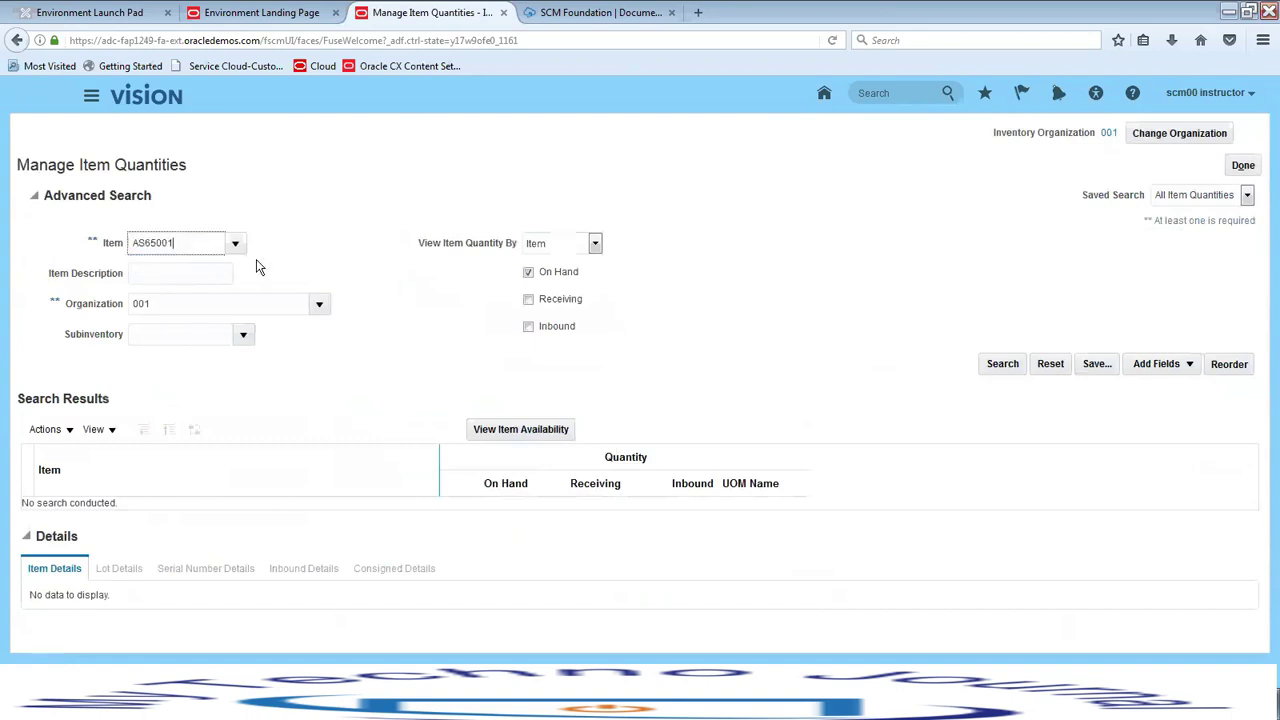
click(1006, 365)
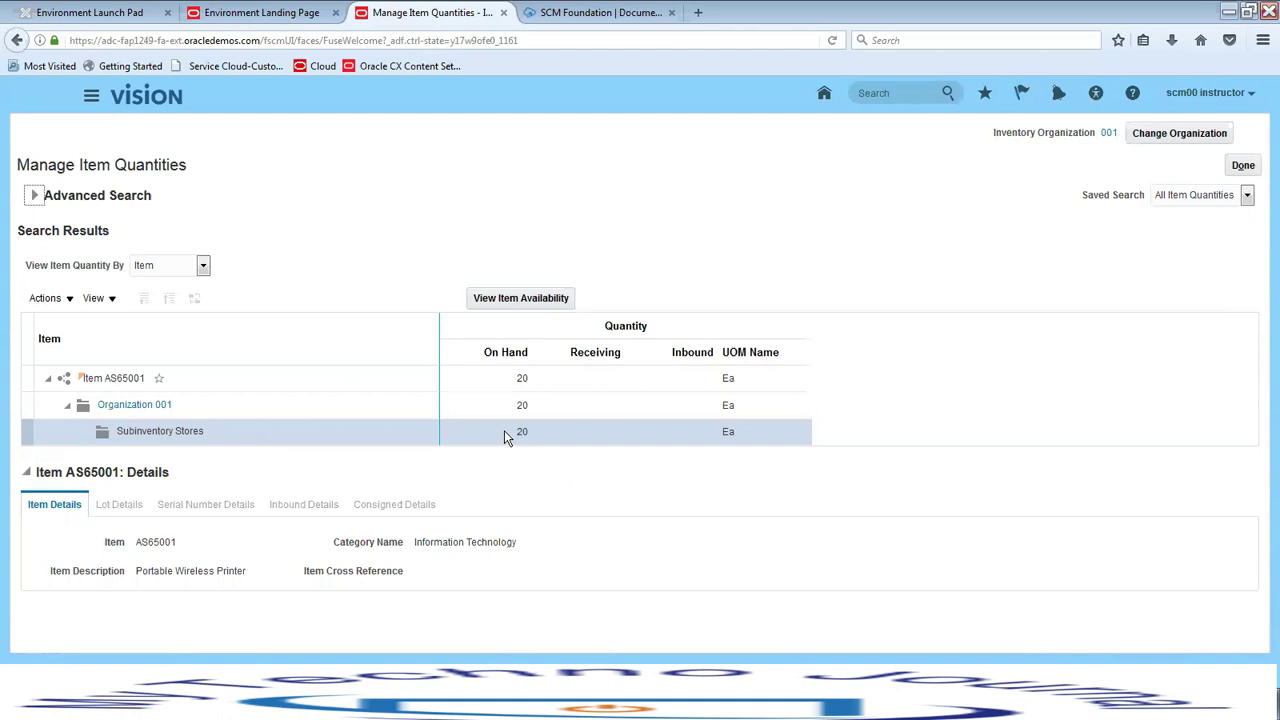
Step: Check AS65001 availability (20 on hand, 13 available to reserve) and close the quantities page
click(544, 297)
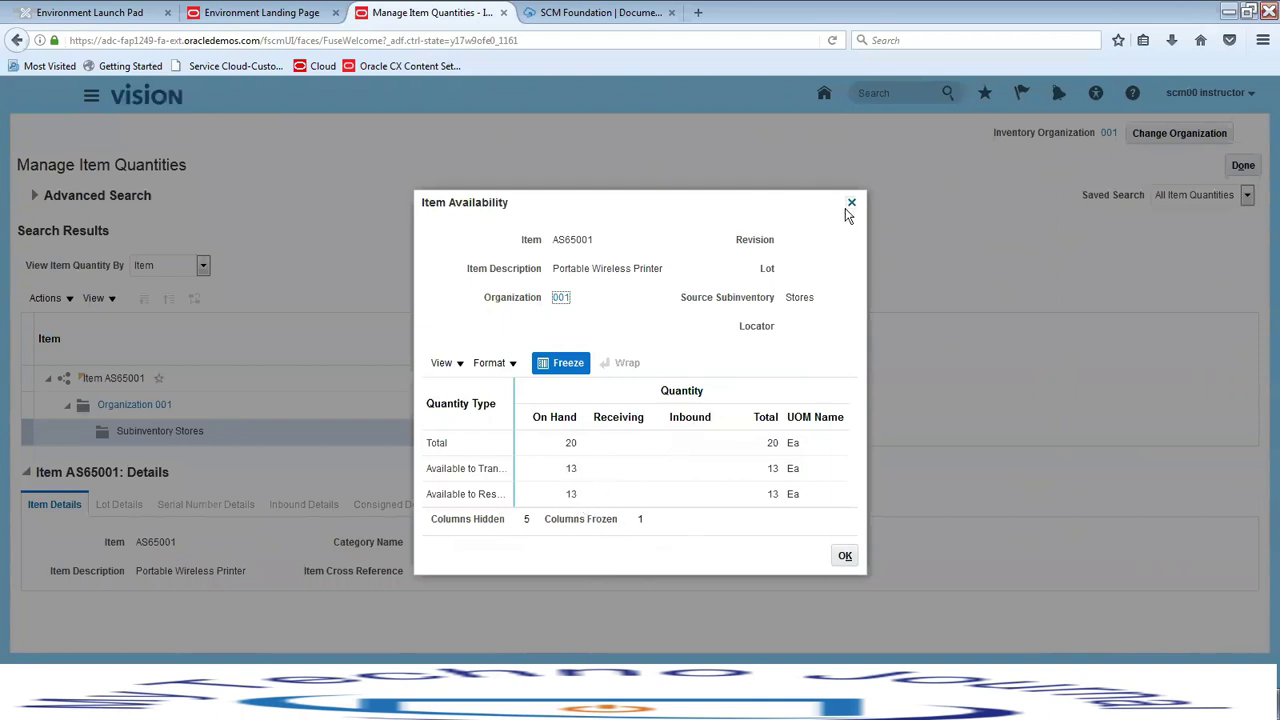
click(845, 558)
click(1243, 165)
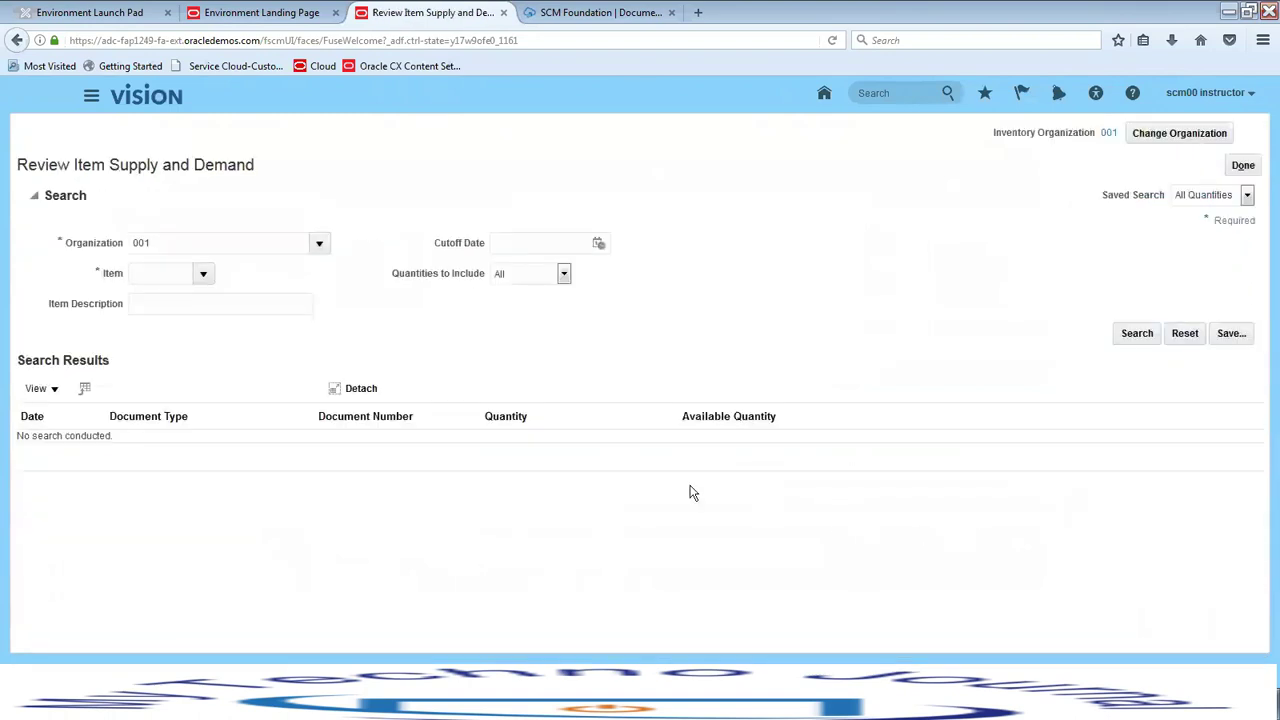
Step: Search supply and demand for AS65001, showing 13 available after three reservations
click(187, 272)
text(AS)
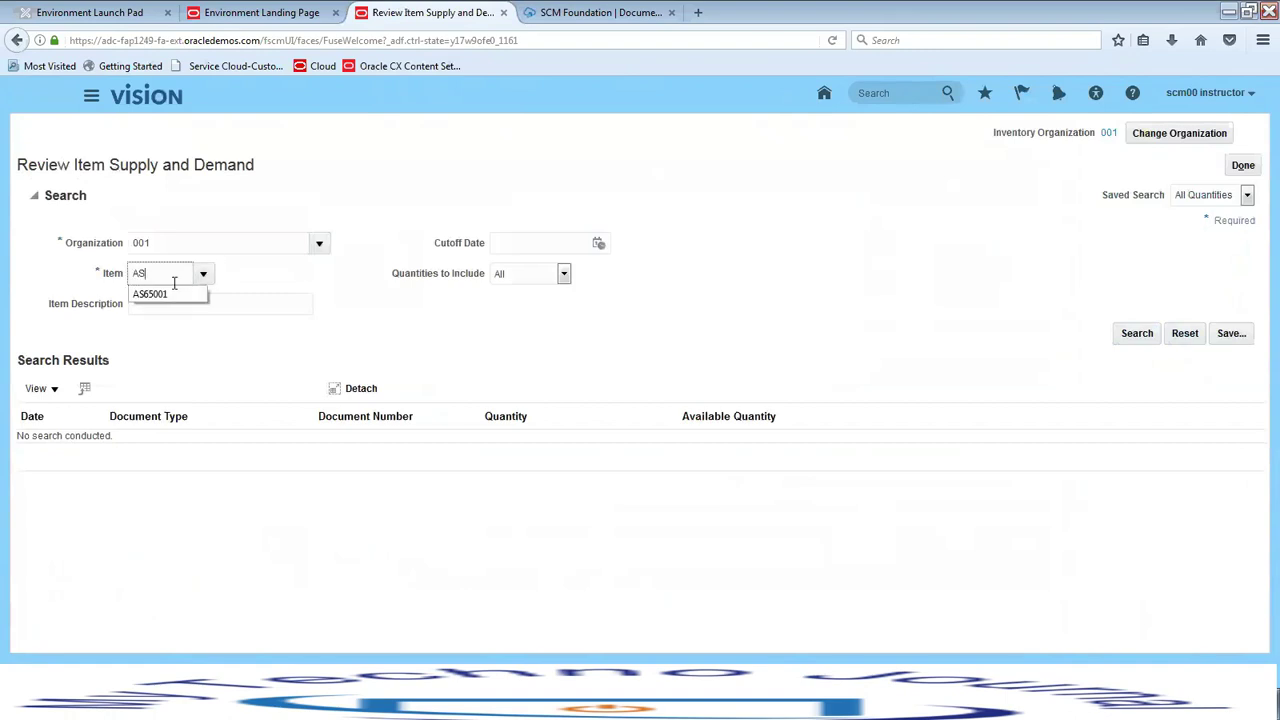
click(170, 293)
click(1140, 334)
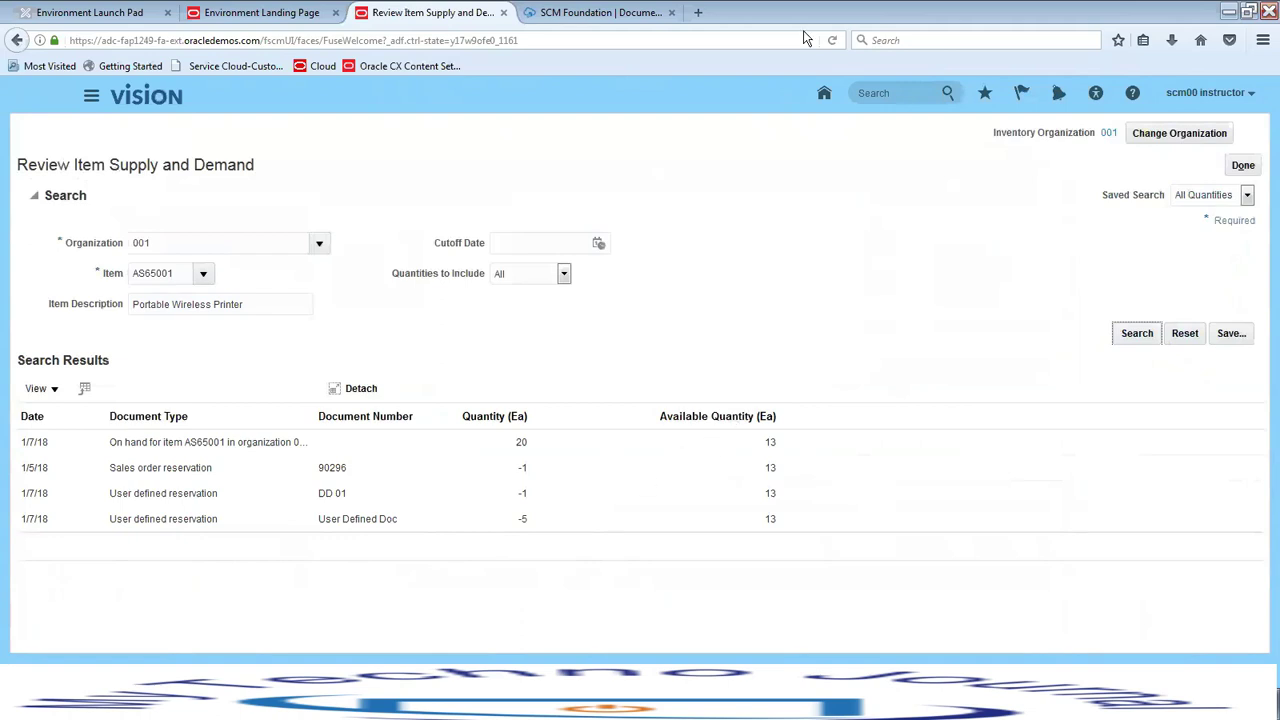
Step: Run the lesson's PowerPoint slideshow to the Summary slide
key(alt+Tab)
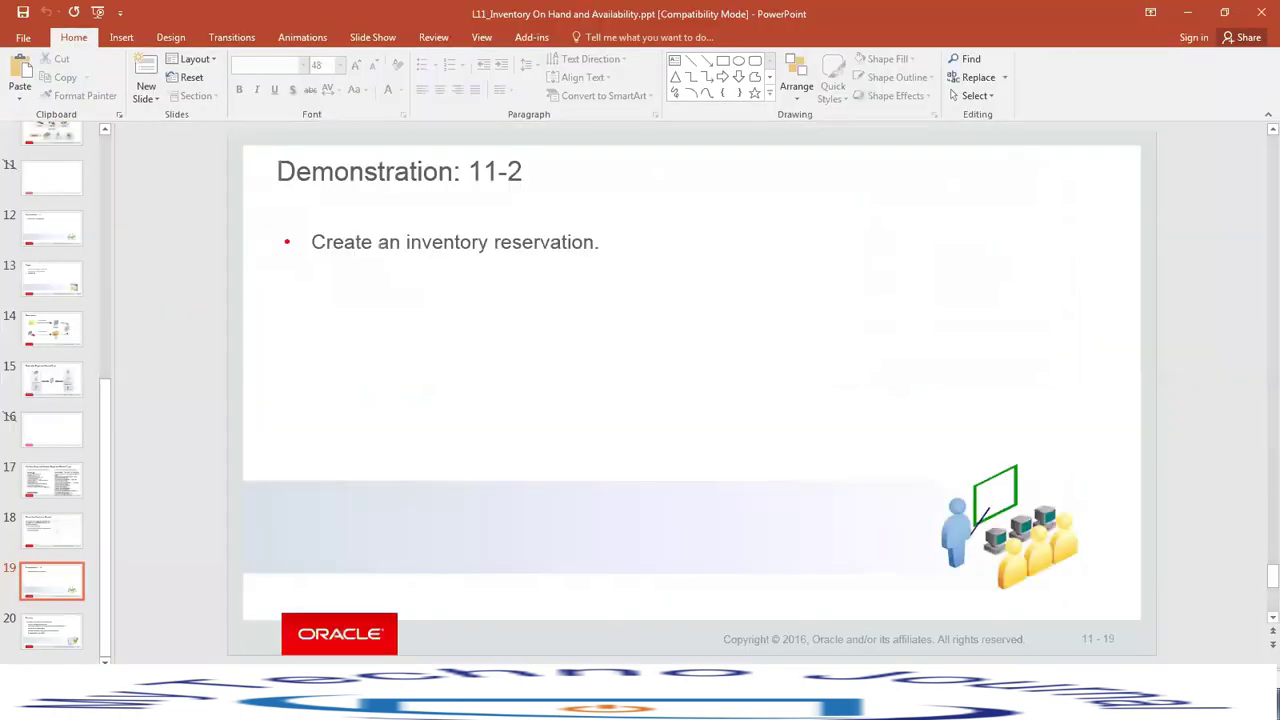
key(shift+F5)
key(Right)
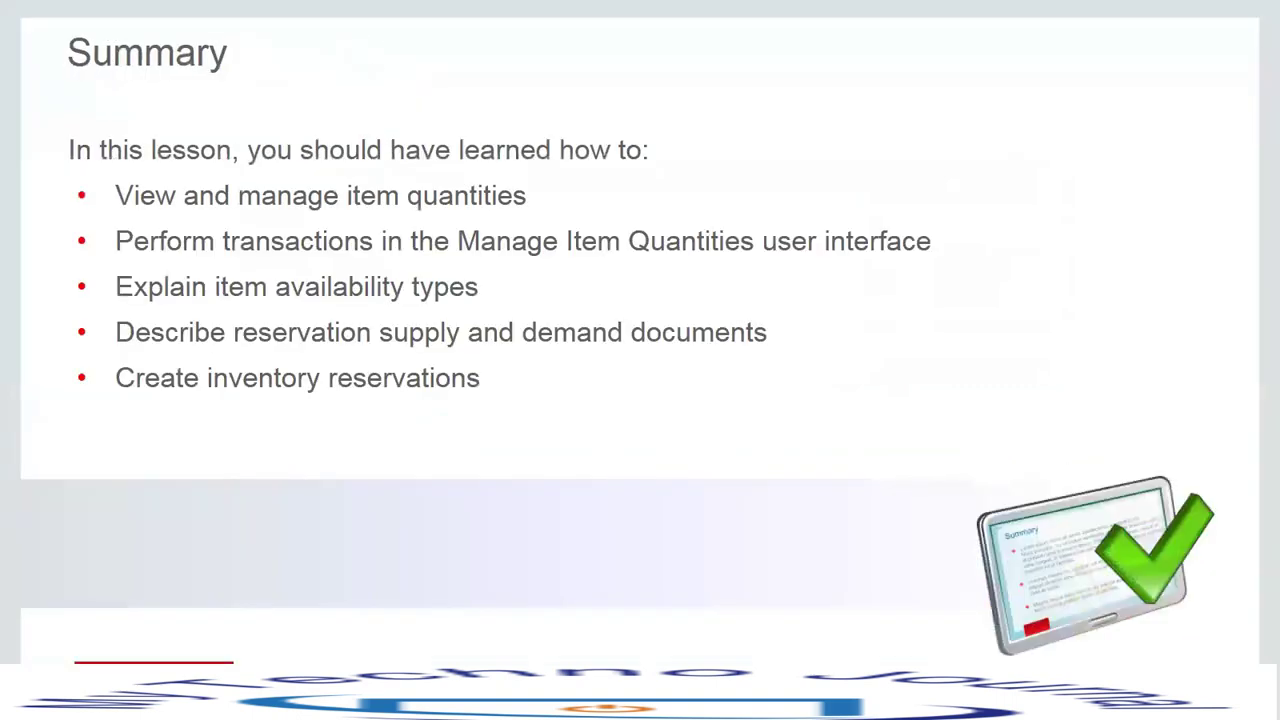